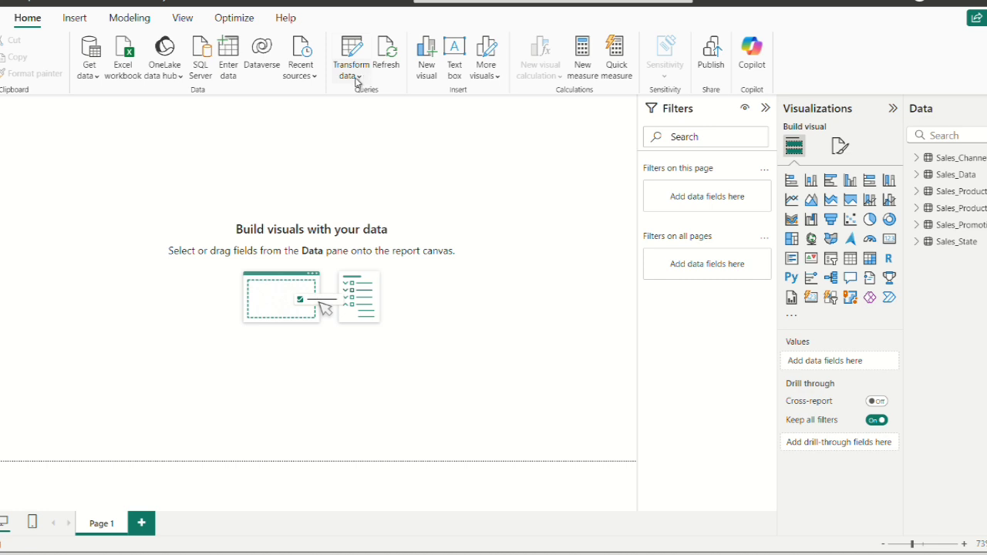
- Open the loaded tables in the Power Query Editor and check the column quality of StateID in Sales_State
left_click(358, 78)
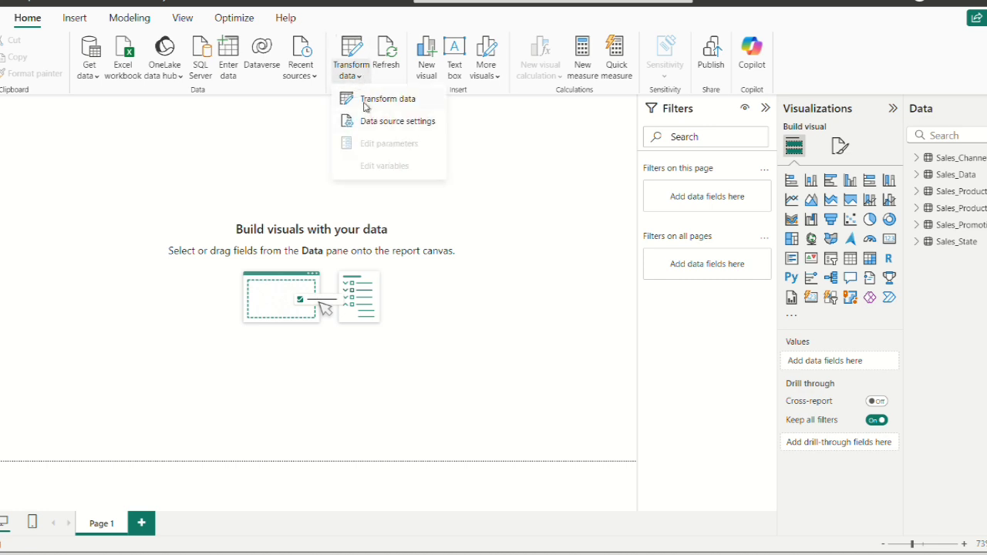
left_click(380, 105)
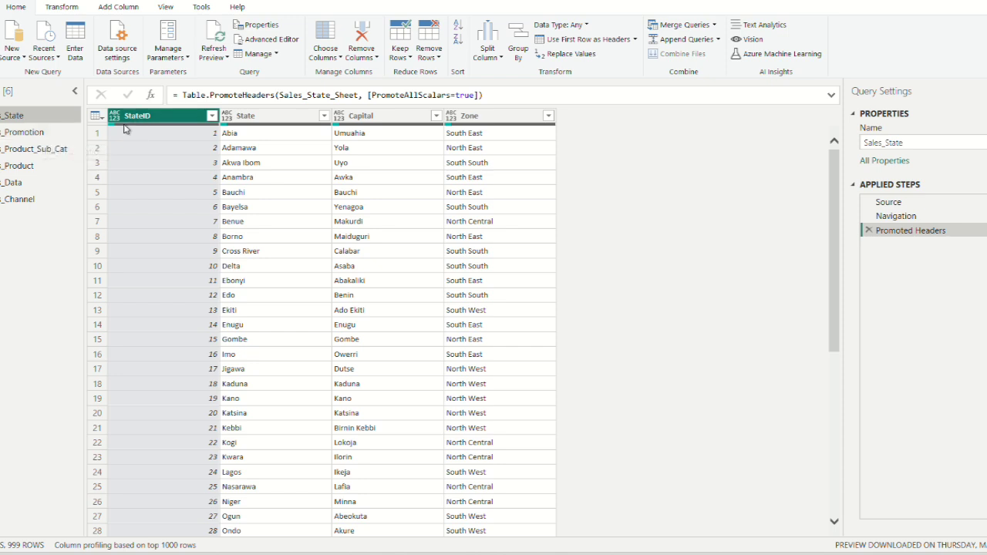
mouse_move(124, 129)
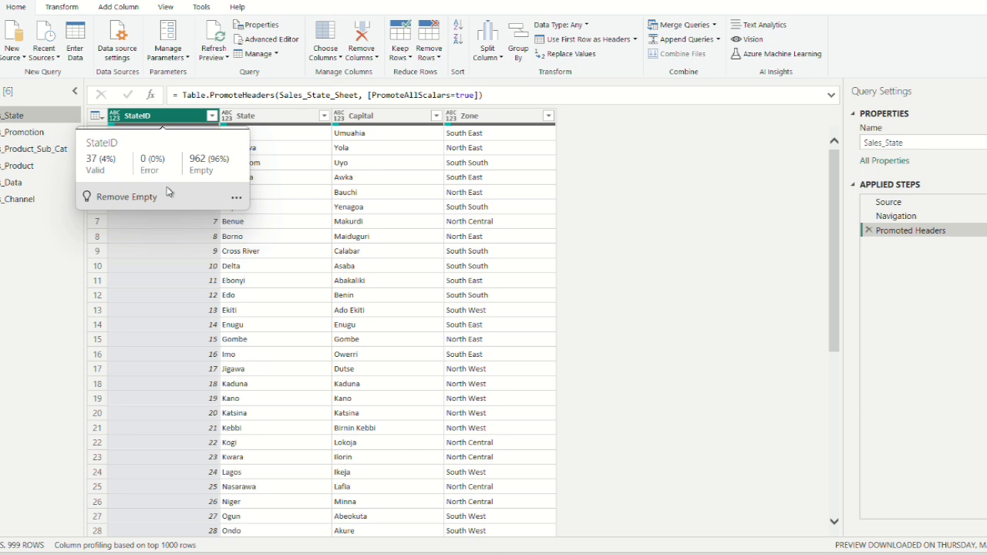
- Filter the StateID column of Sales_State to only null values and look through the filtered rows
left_click(211, 117)
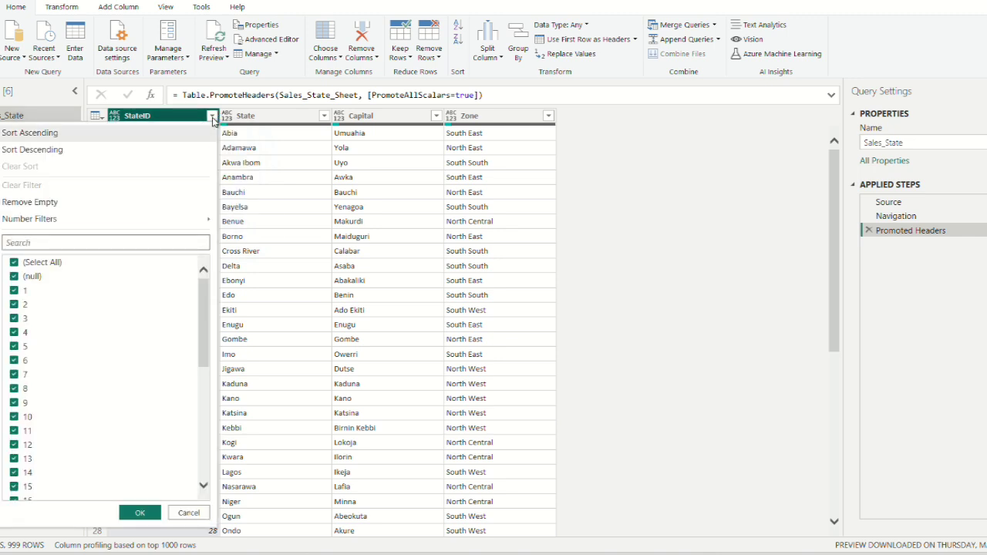
scroll(37, 394, "down", 3)
scroll(38, 347, "up", 3)
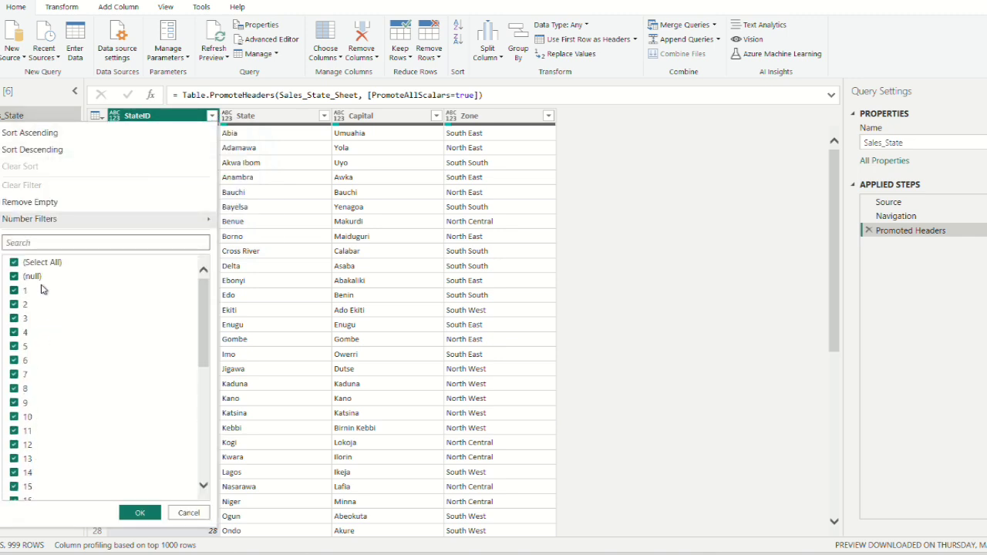
left_click(15, 263)
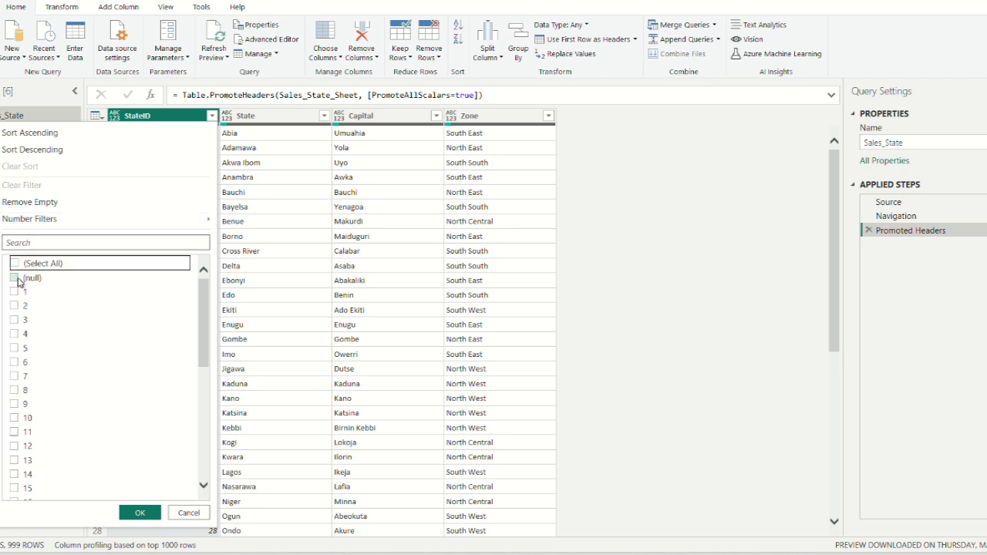
left_click(13, 277)
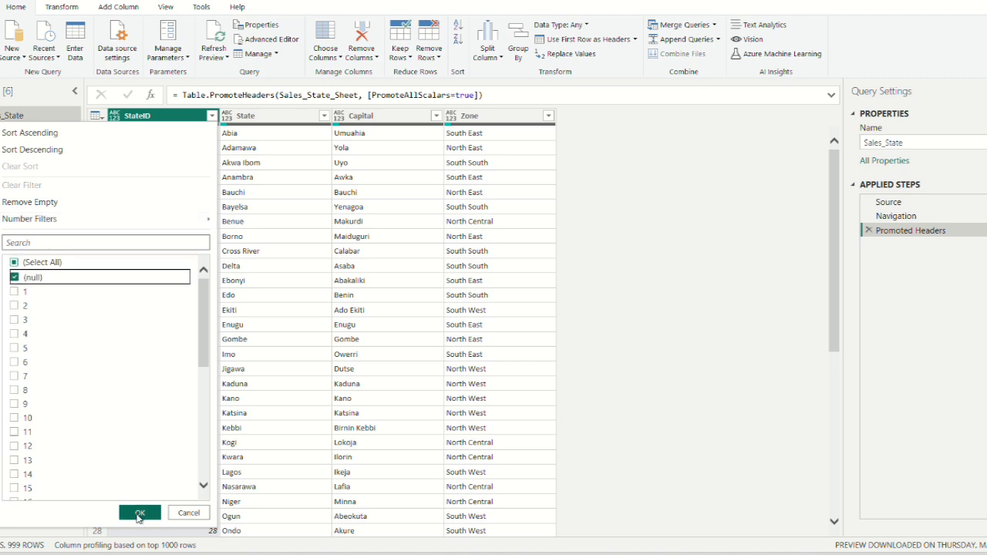
left_click(138, 511)
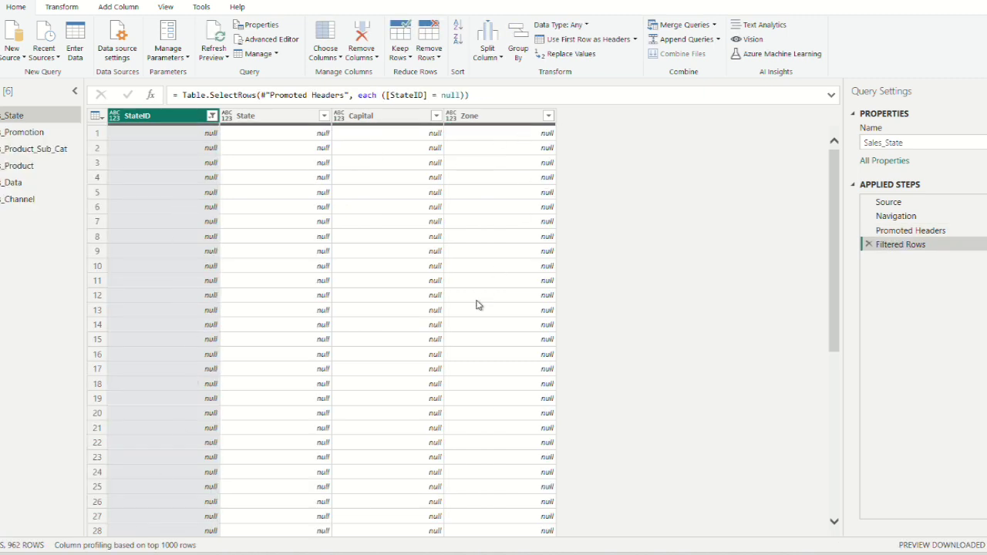
scroll(476, 304, "down", 7)
scroll(457, 375, "up", 7)
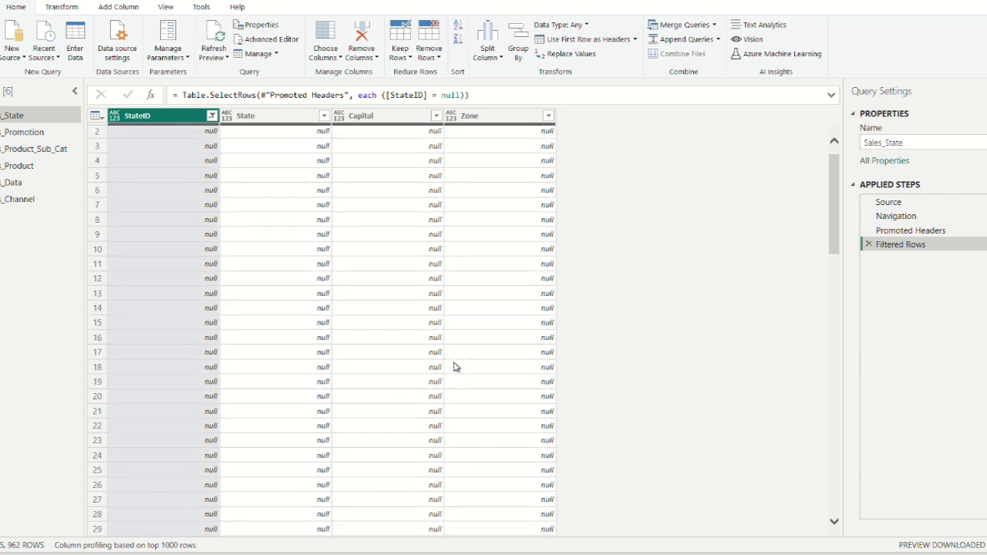
scroll(455, 368, "up", 1)
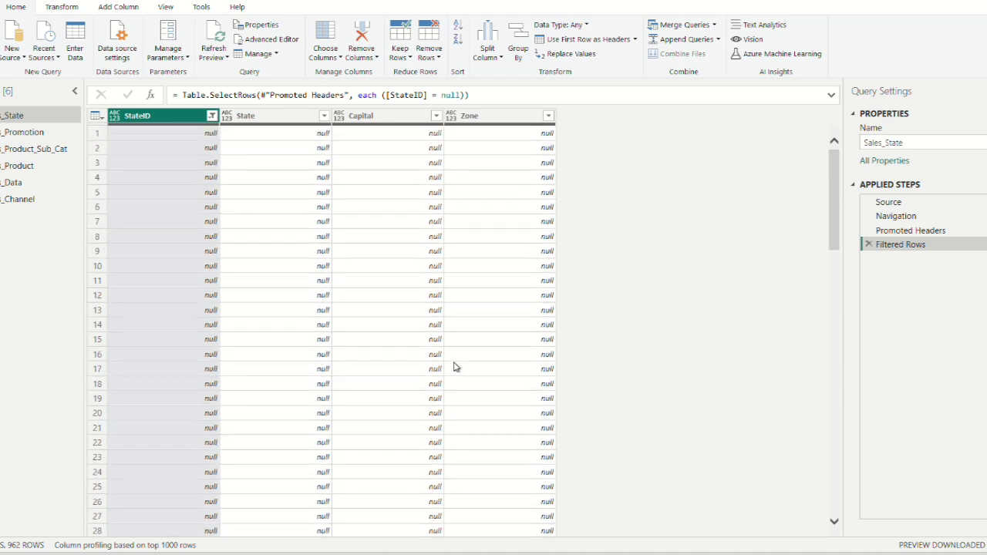
- Delete the Filtered Rows step from the applied steps of Sales_State
left_click(212, 116)
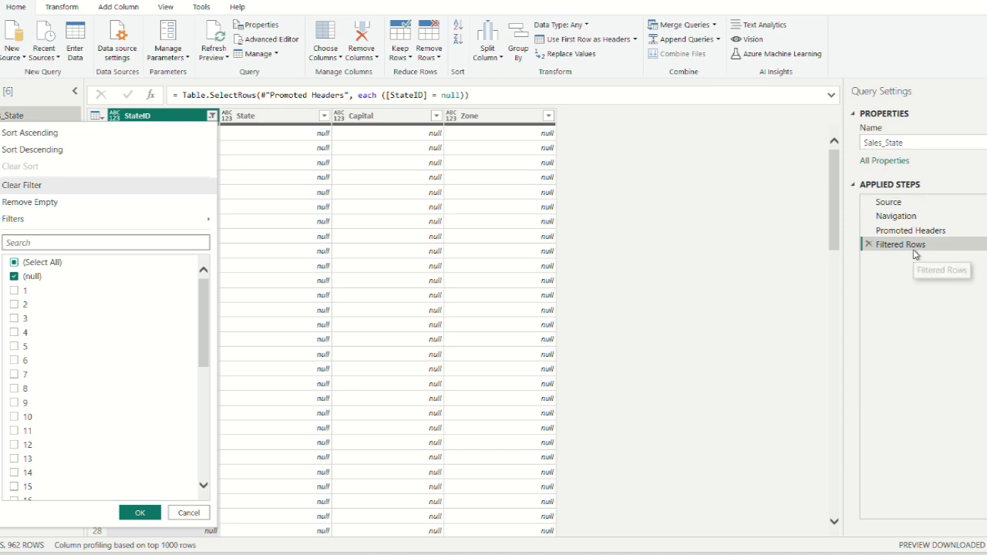
left_click(322, 179)
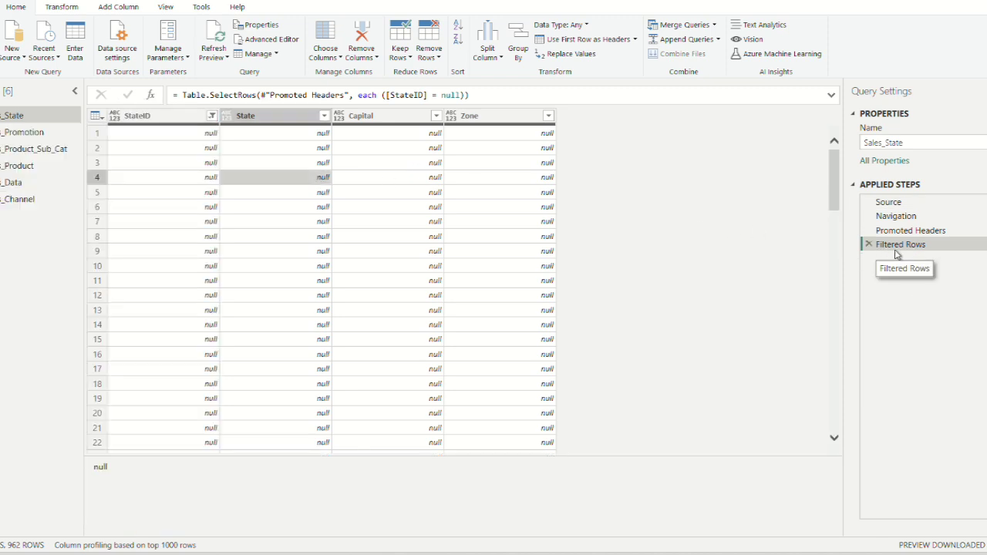
left_click(868, 245)
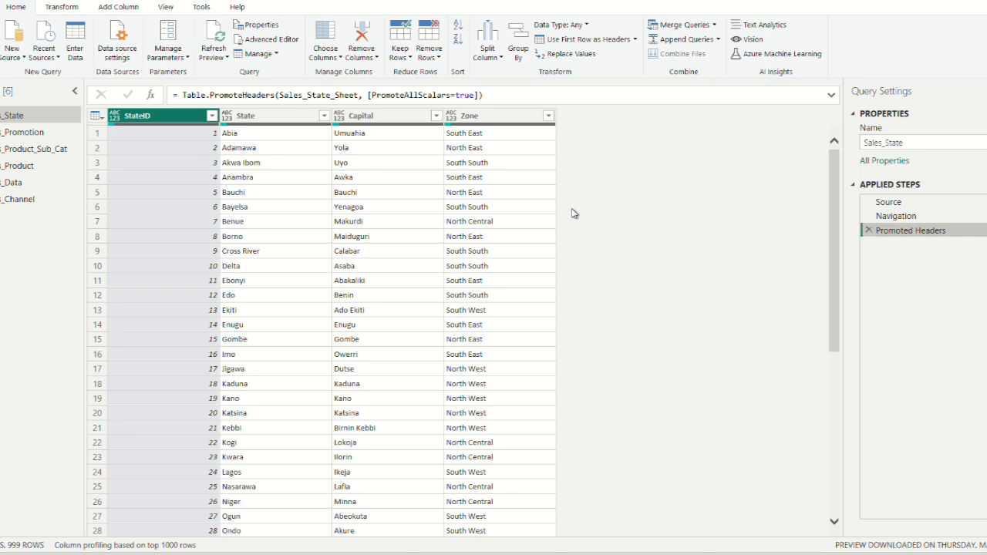
- Filter null values out of the StateID column in Sales_State and recheck its column quality
scroll(300, 236, "down", 7)
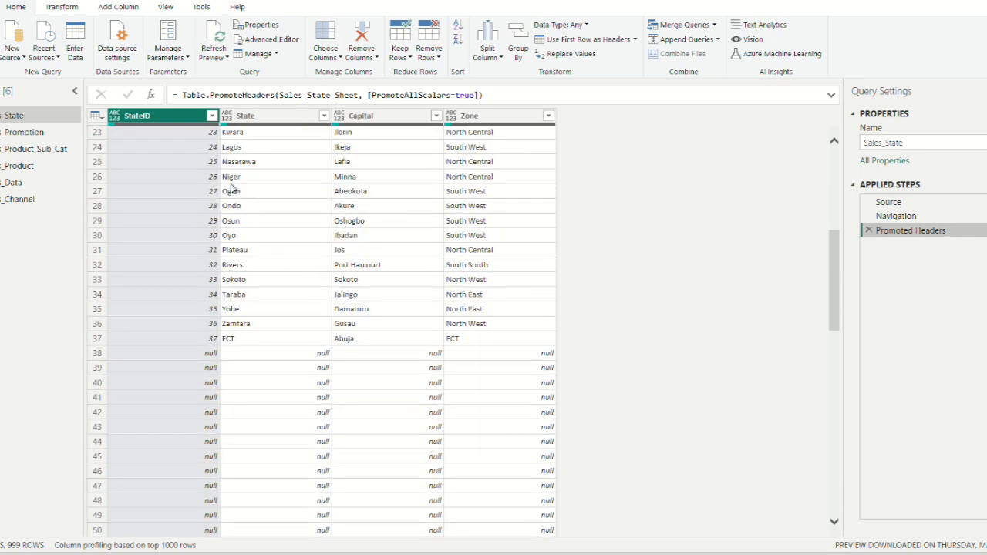
left_click(215, 117)
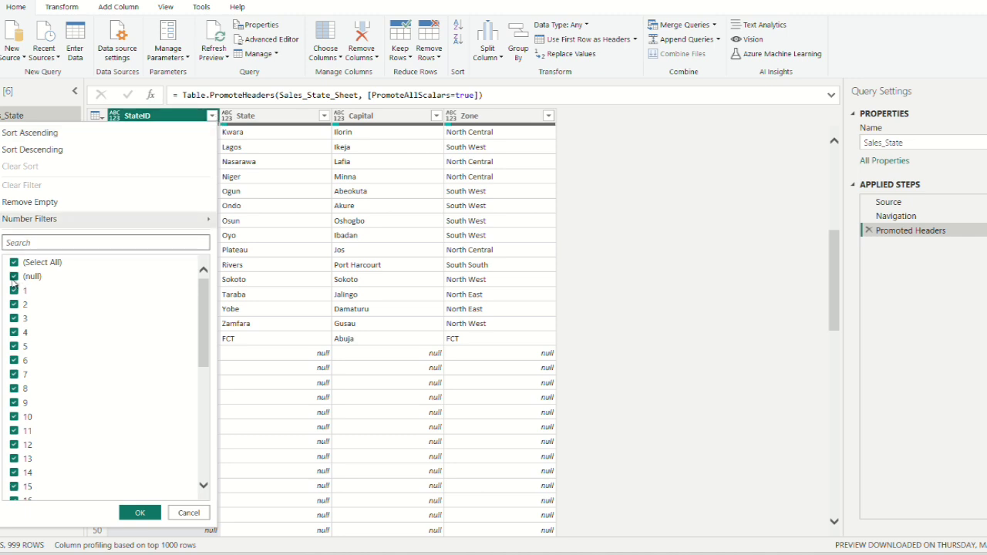
left_click(14, 277)
left_click(136, 512)
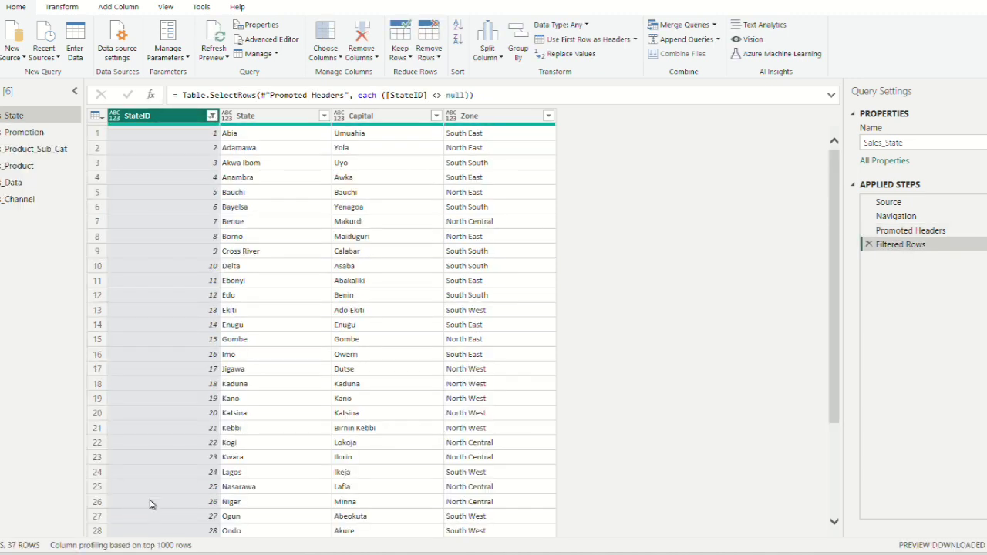
scroll(322, 360, "down", 3)
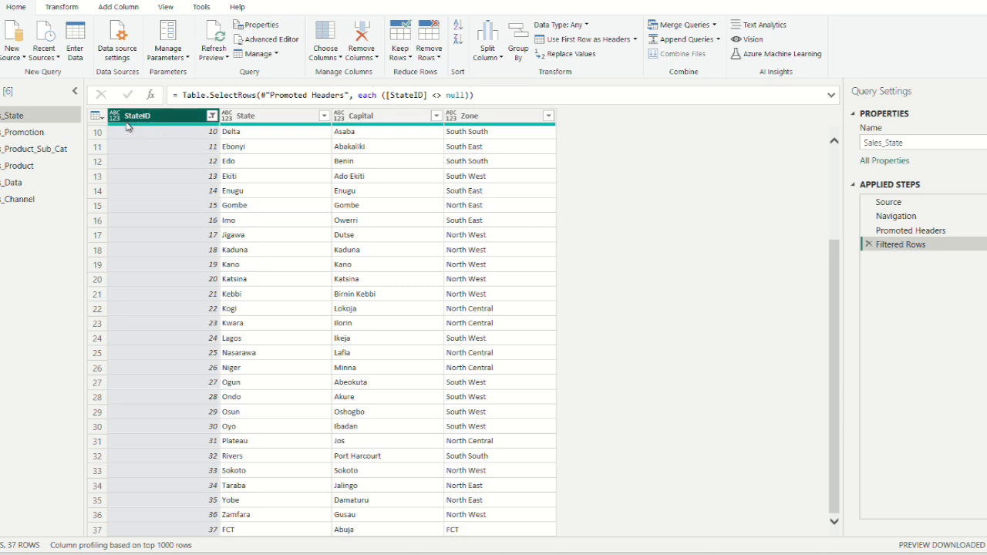
mouse_move(129, 129)
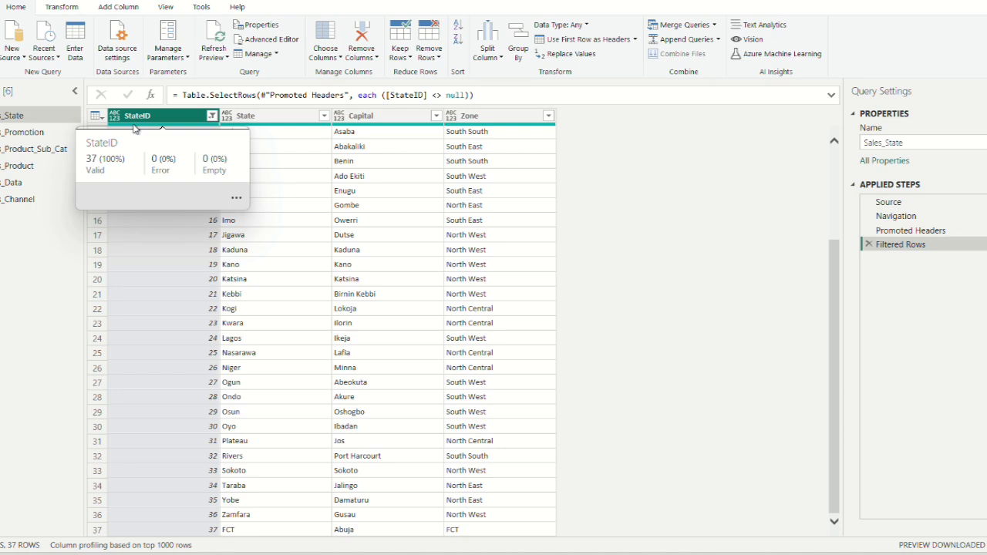
- Filter null values out of the PromotionKey column in the Sales_Promotion query
left_click(34, 138)
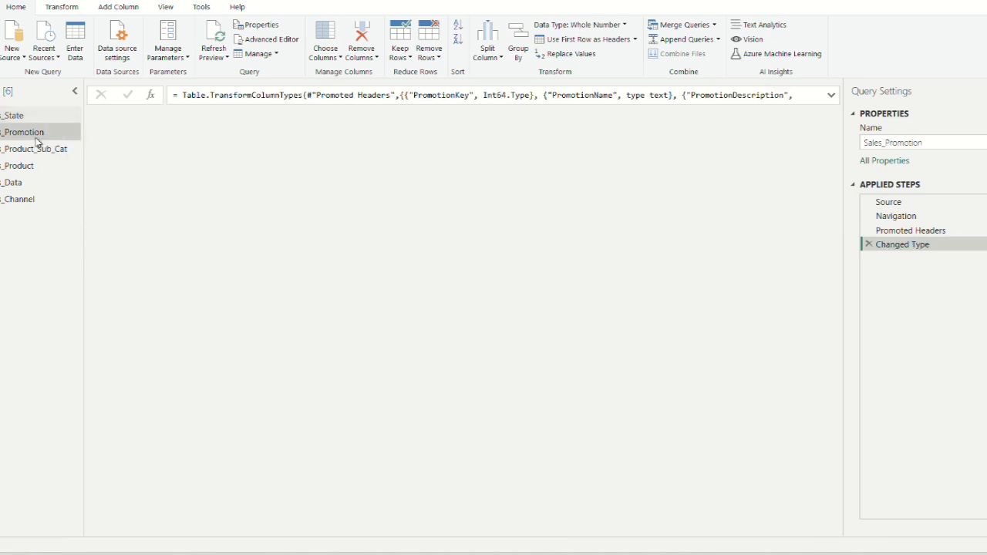
scroll(254, 293, "down", 7)
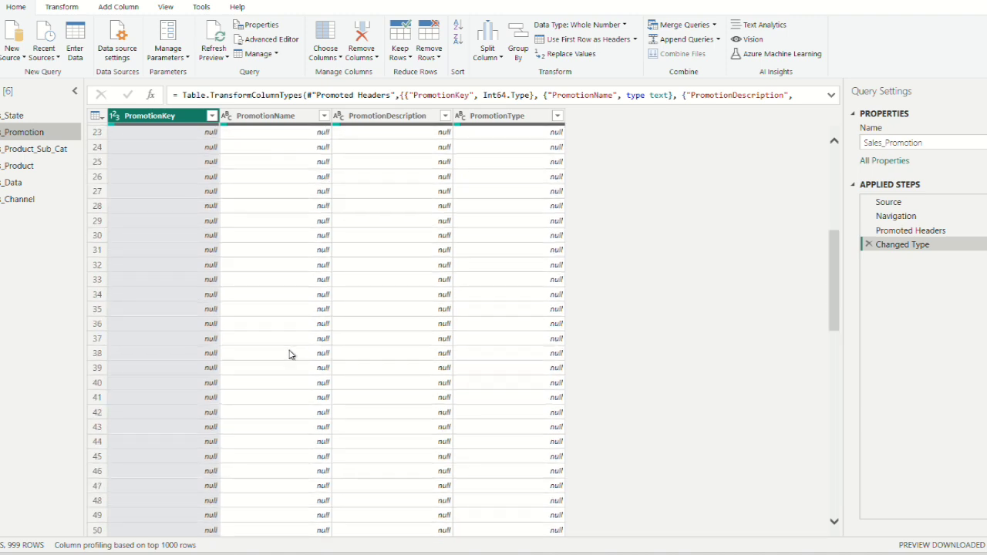
scroll(185, 300, "up", 7)
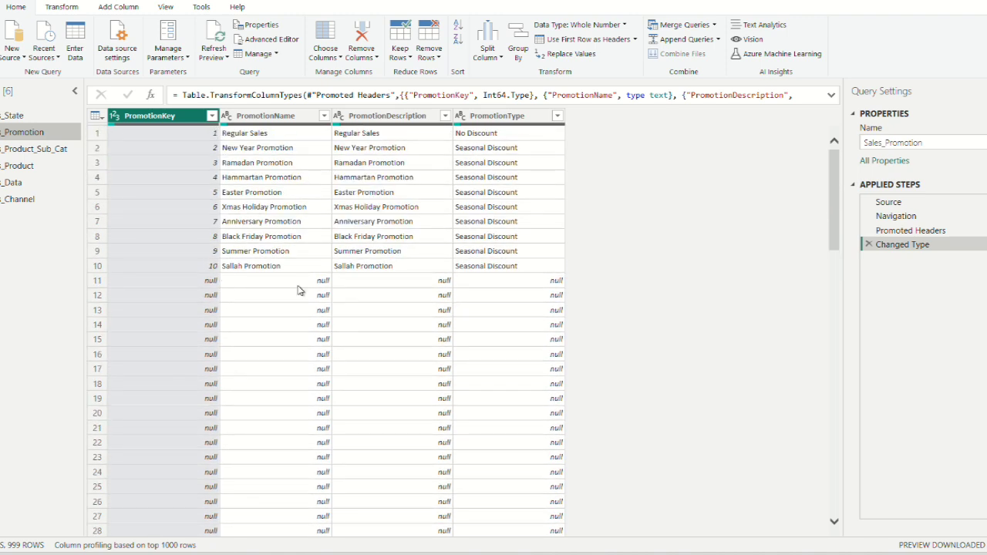
left_click(212, 116)
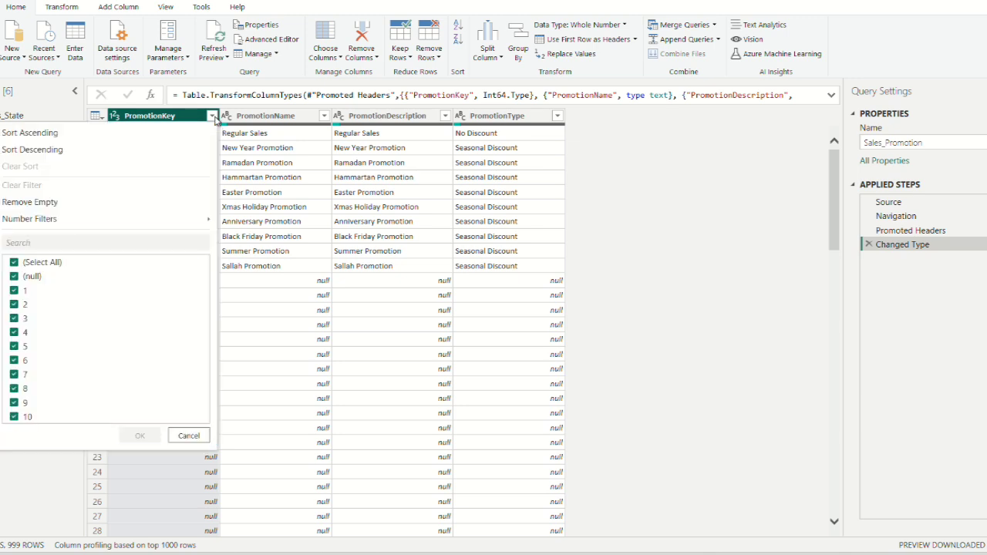
left_click(15, 277)
left_click(140, 436)
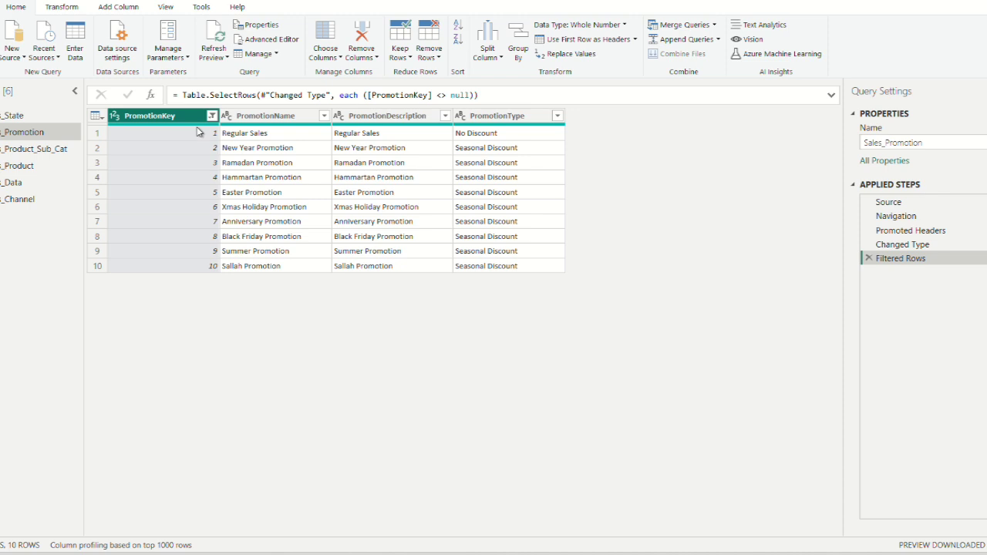
- Filter null values out of the ProductSubCategoryKey column in the Sales_Product_Sub_Cat query
left_click(31, 149)
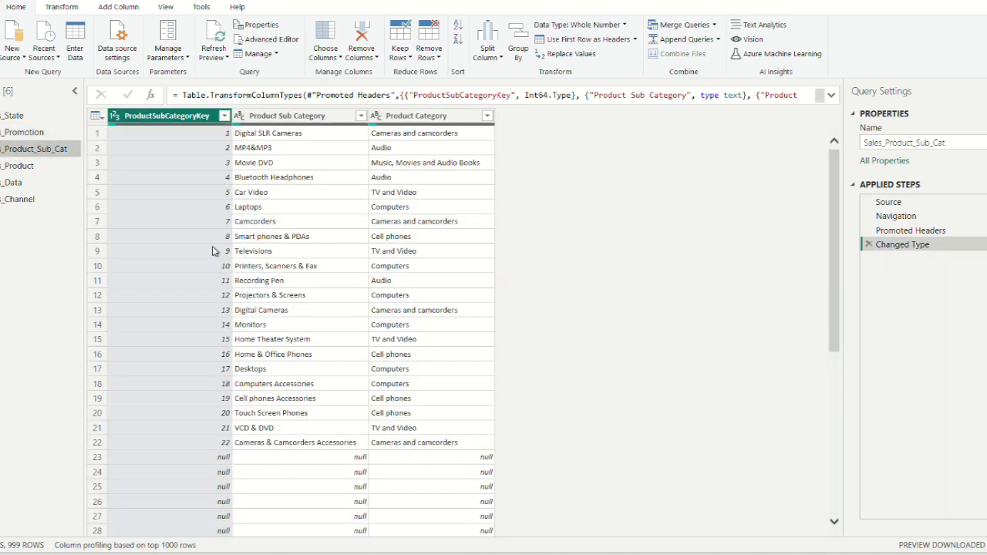
scroll(270, 262, "down", 15)
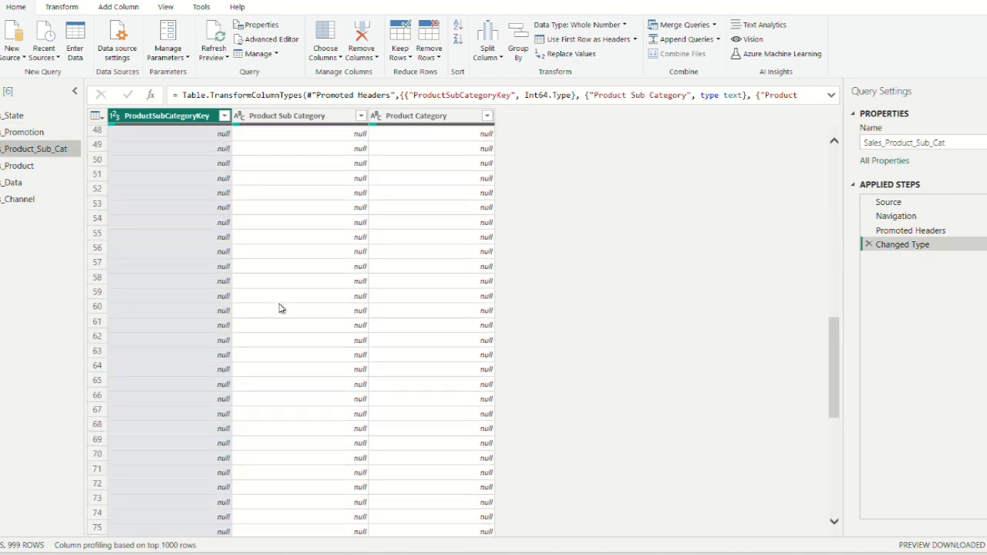
scroll(280, 308, "up", 16)
scroll(284, 306, "down", 6)
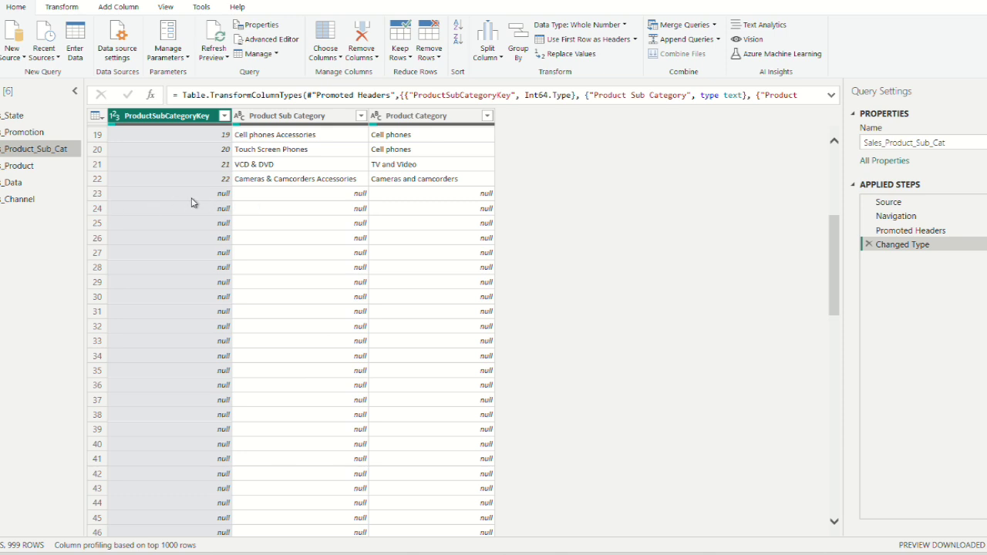
left_click(224, 115)
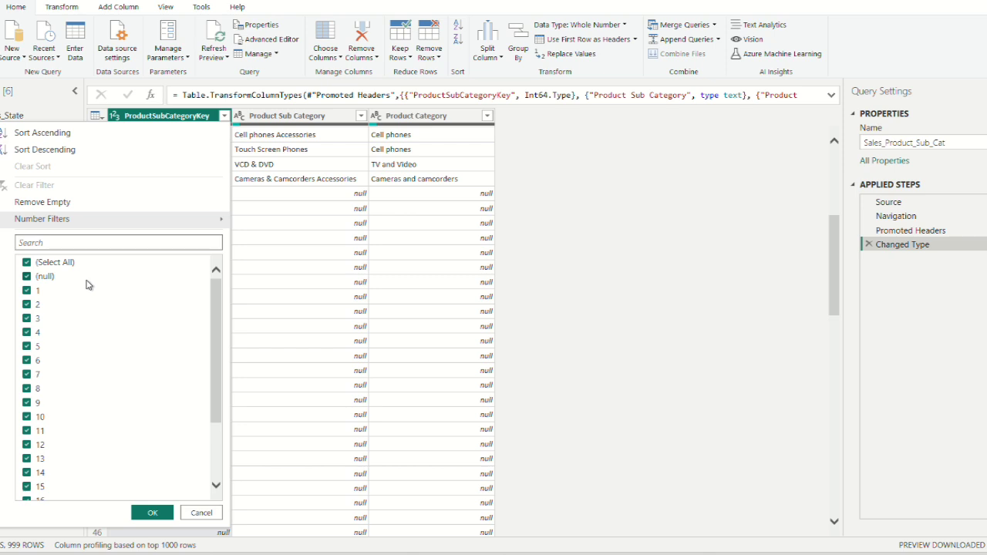
left_click(363, 253)
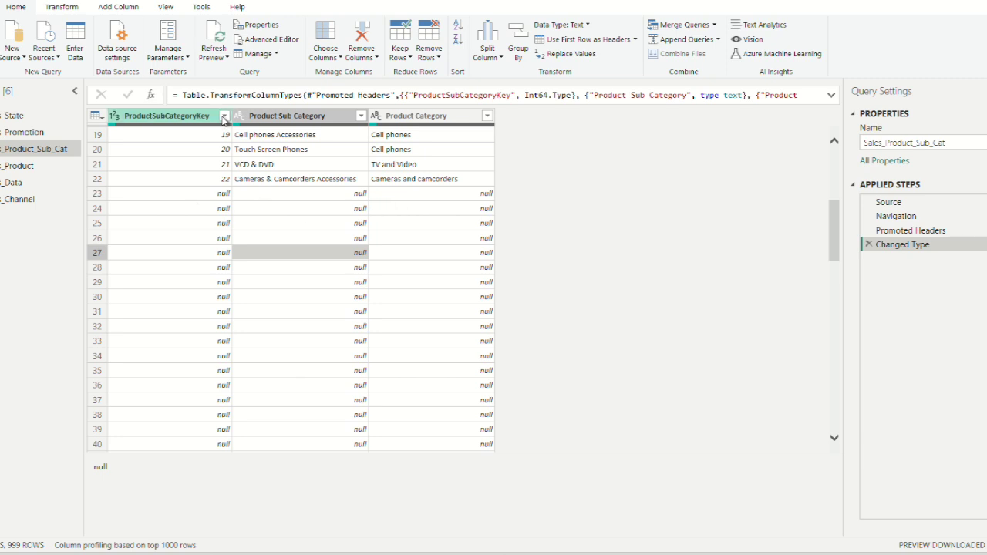
left_click(223, 117)
left_click(30, 277)
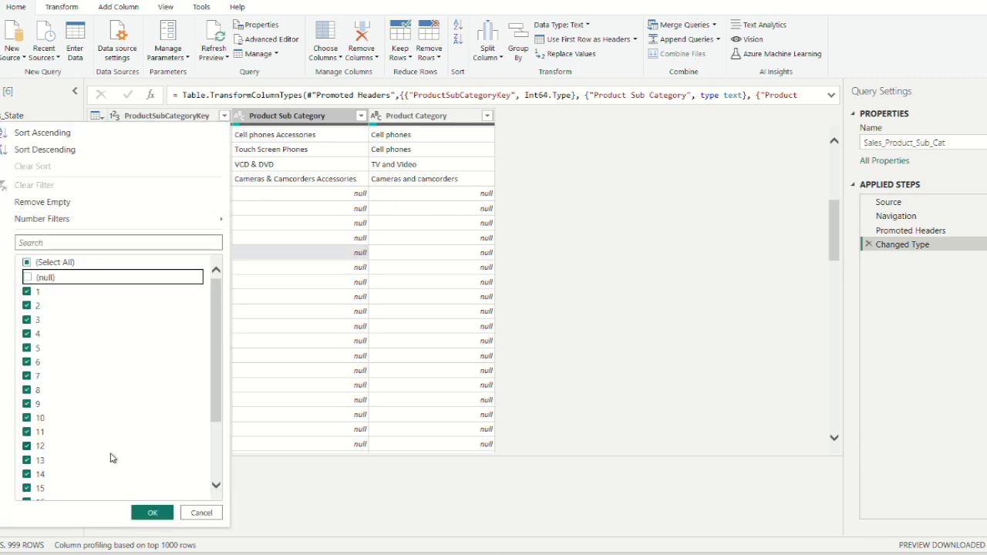
left_click(154, 513)
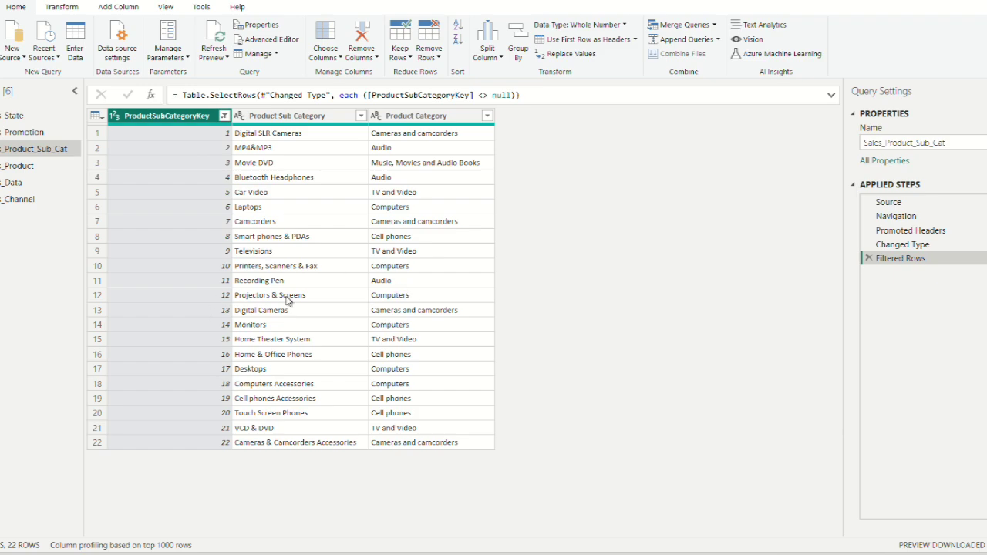
- Examine the Sales_Product query's rows for null values
left_click(23, 168)
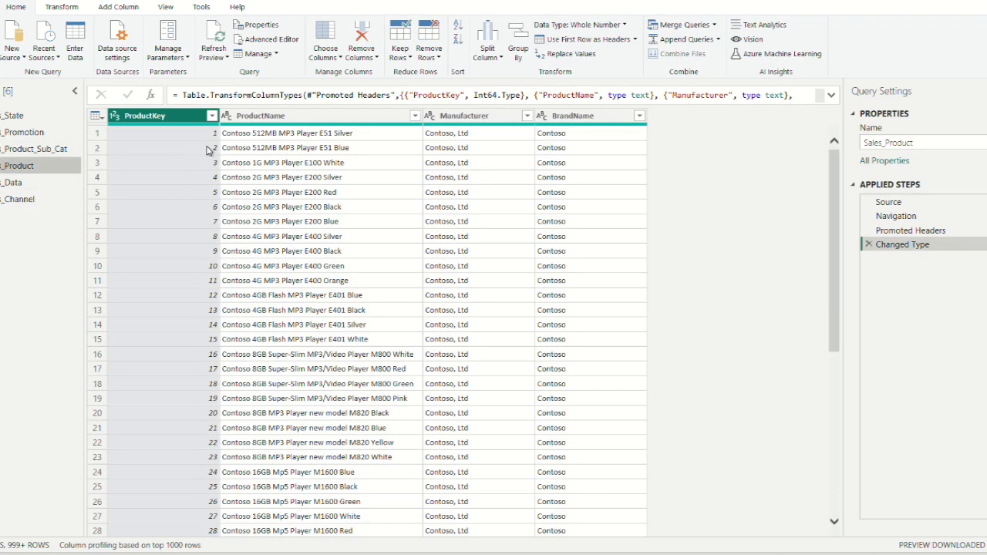
scroll(239, 289, "down", 14)
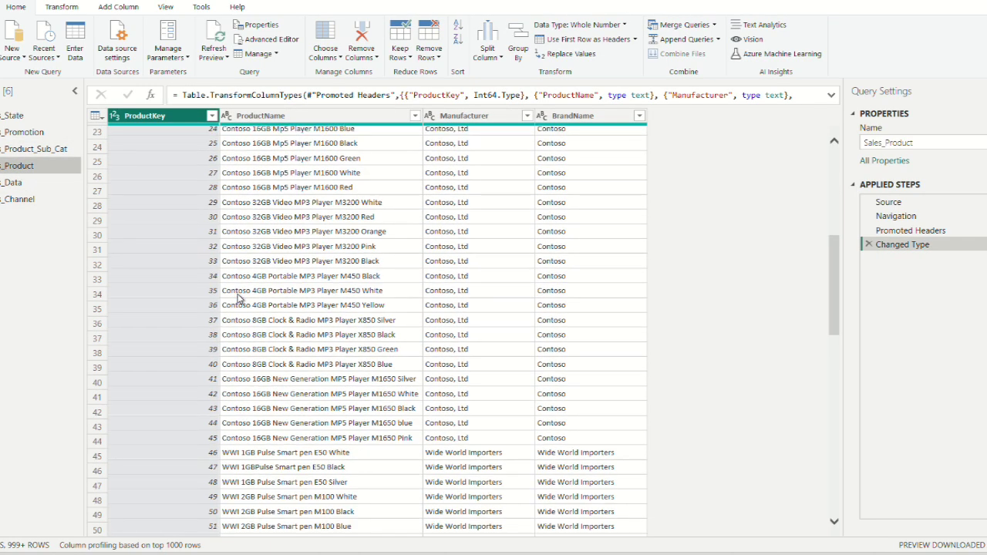
scroll(239, 299, "down", 18)
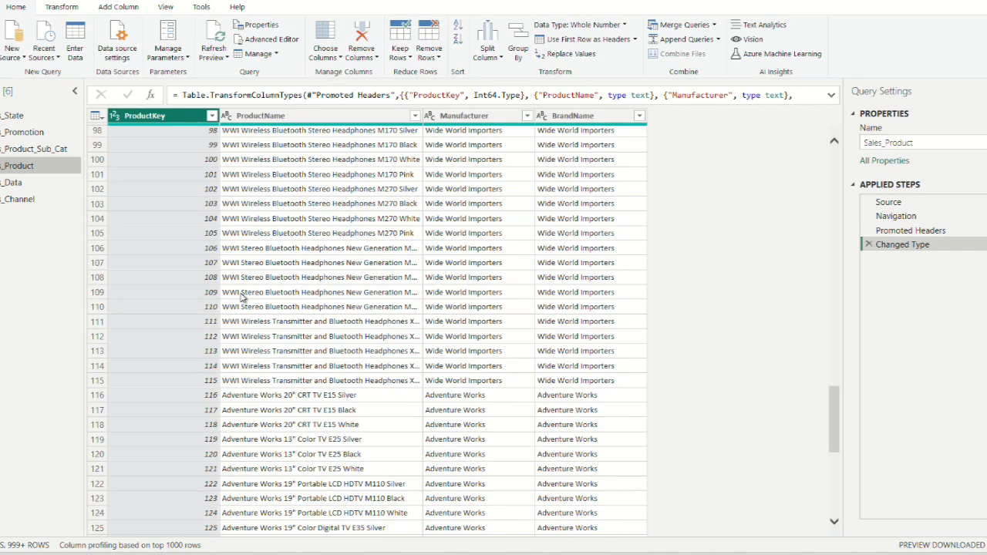
scroll(241, 297, "up", 8)
scroll(242, 297, "up", 20)
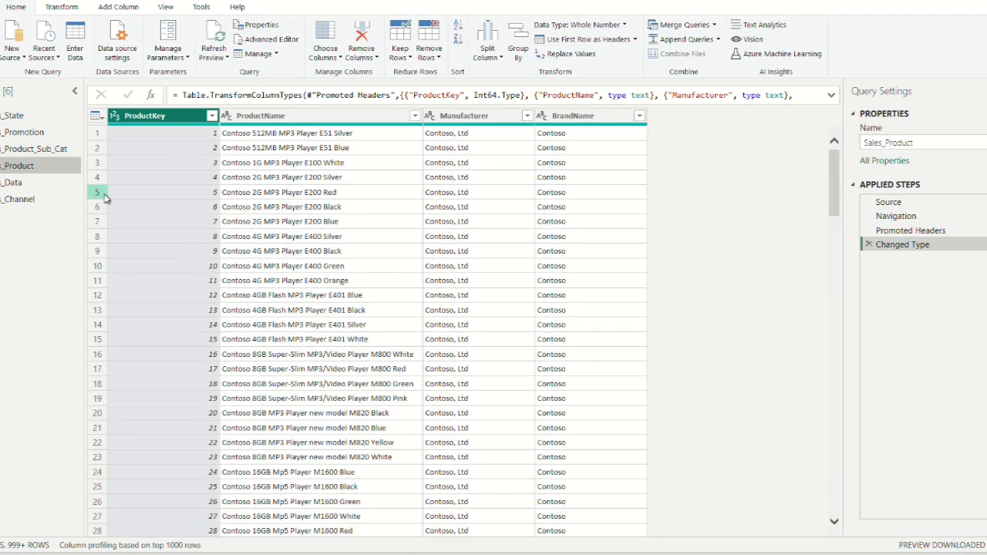
- Examine the rows of the Sales_Data query for null values
left_click(15, 186)
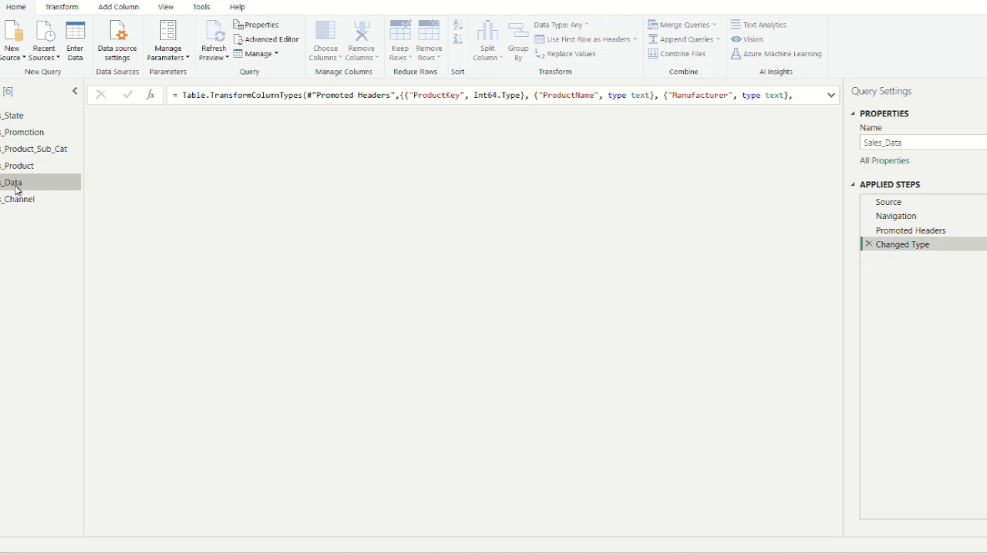
scroll(326, 216, "down", 20)
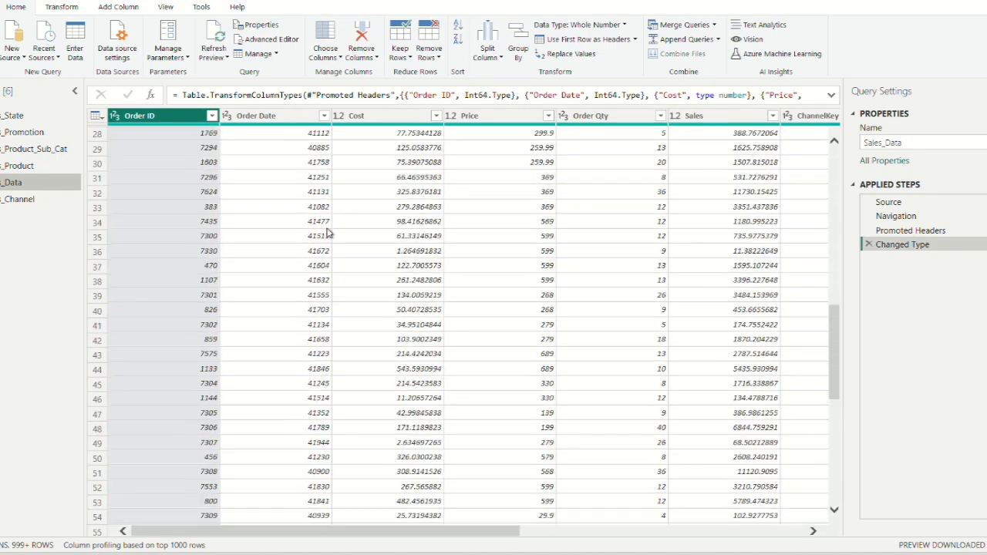
scroll(331, 242, "up", 7)
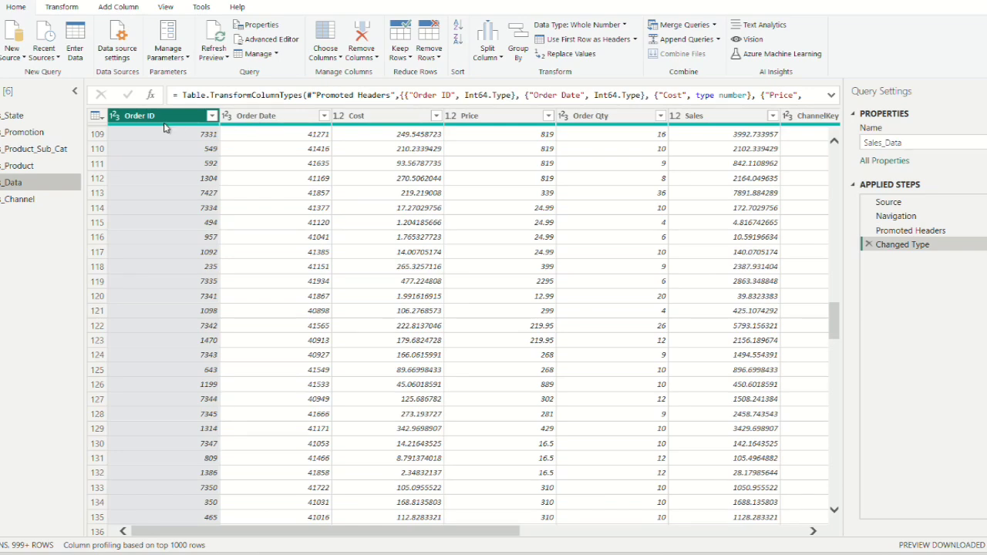
- Filter null values out of Column1 in the Sales_Channel query
left_click(16, 203)
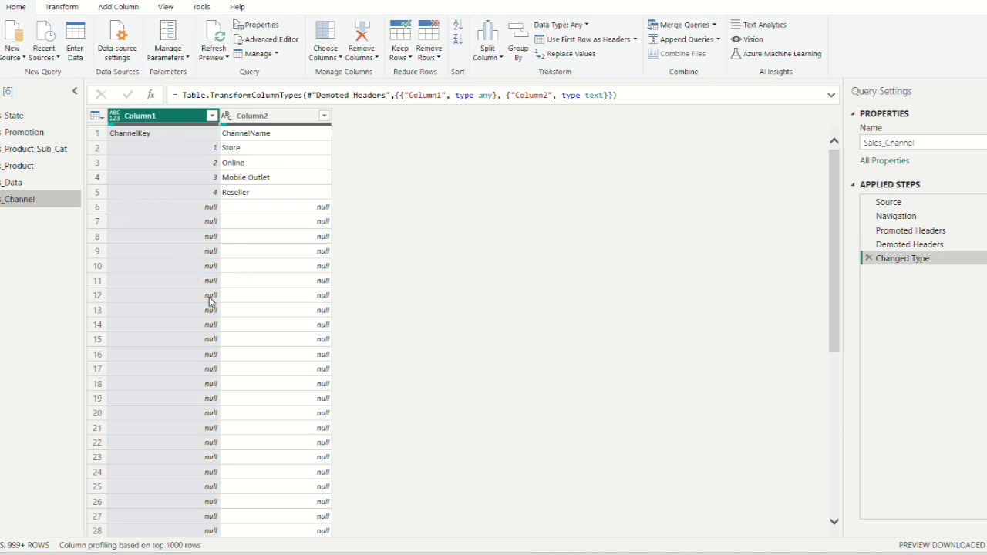
left_click(212, 116)
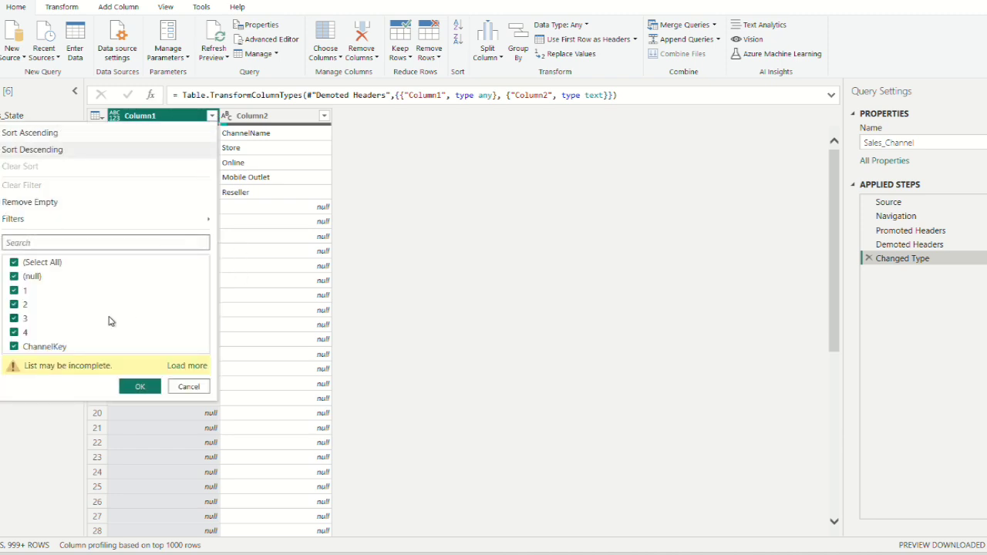
left_click(14, 276)
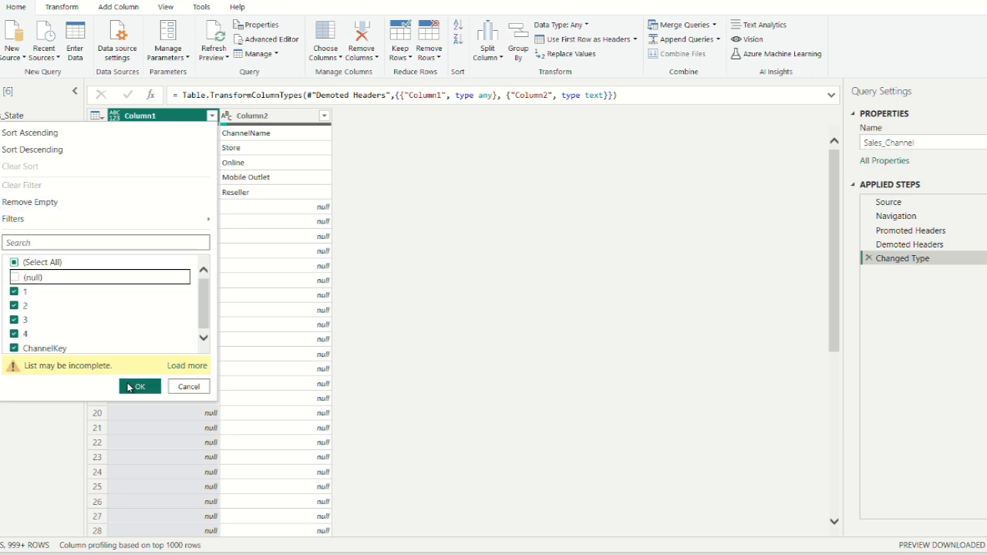
left_click(134, 386)
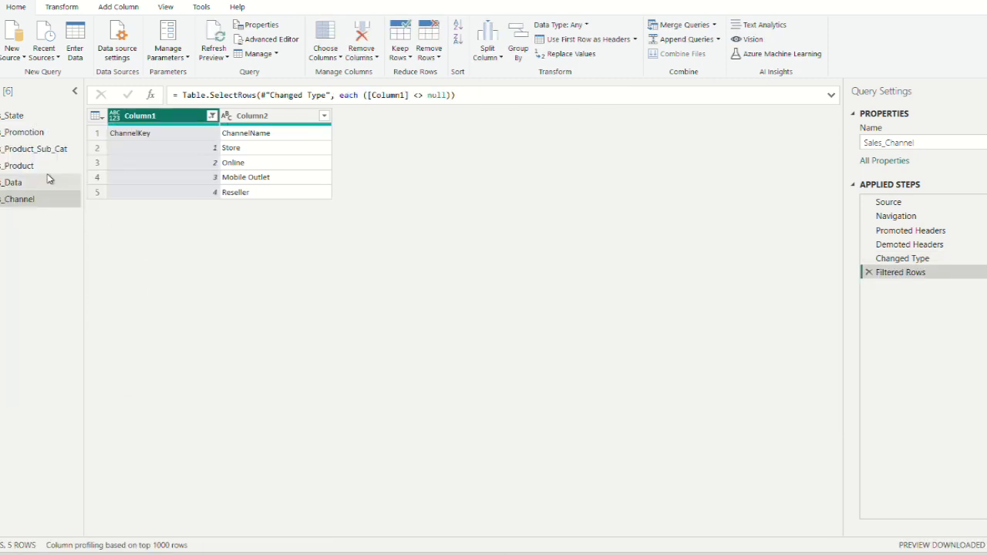
- Try keeping only the Capital column of Sales_State with Choose Columns, review it, and delete the resulting applied step
left_click(20, 115)
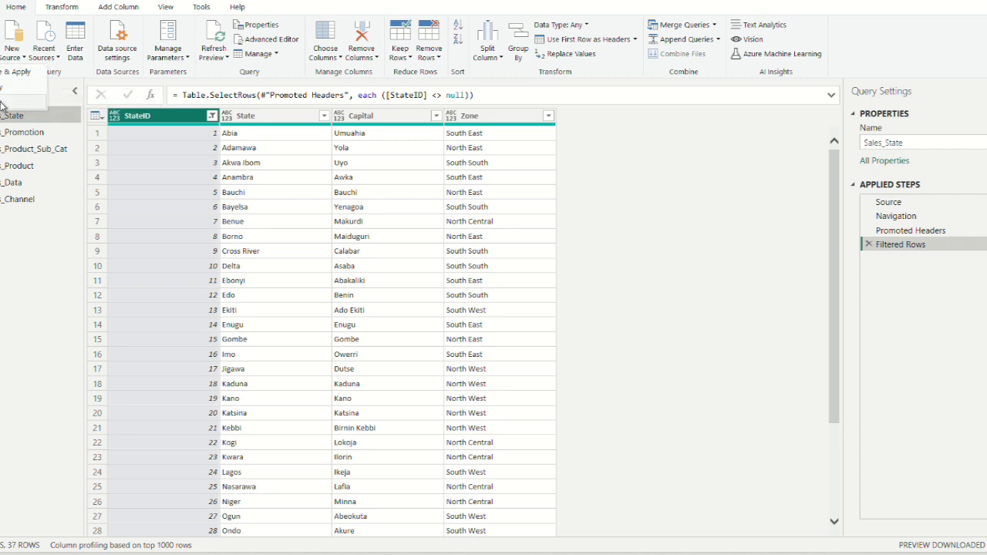
left_click(107, 157)
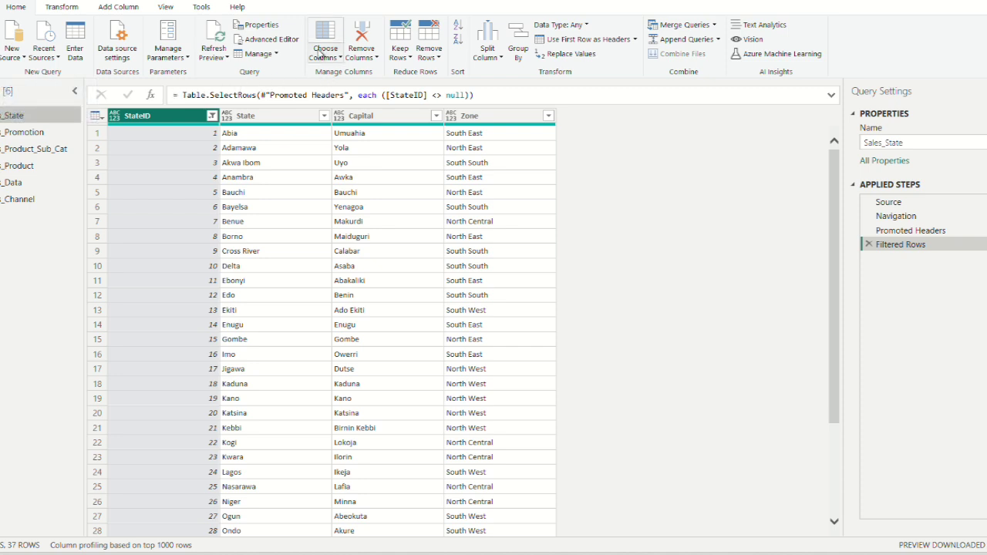
left_click(260, 118)
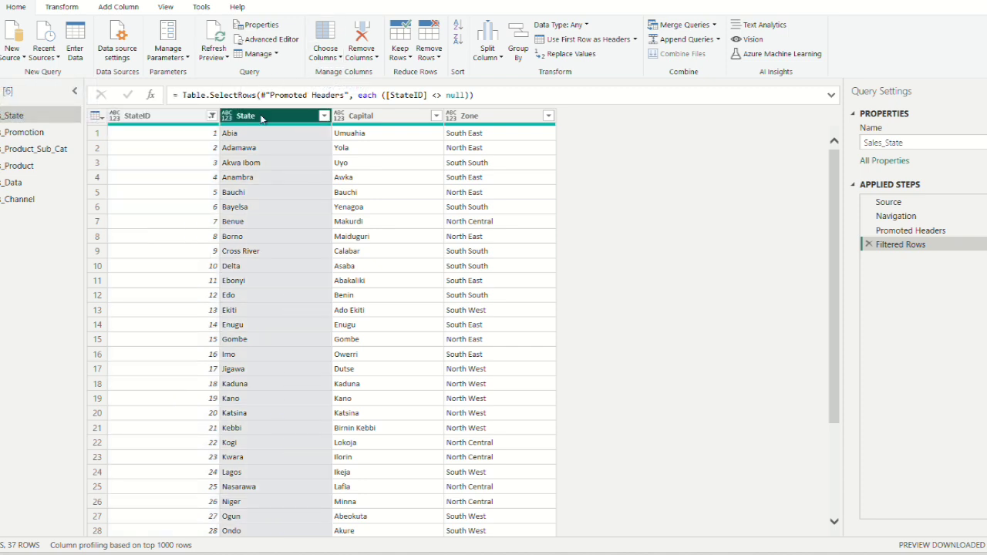
left_click(330, 60)
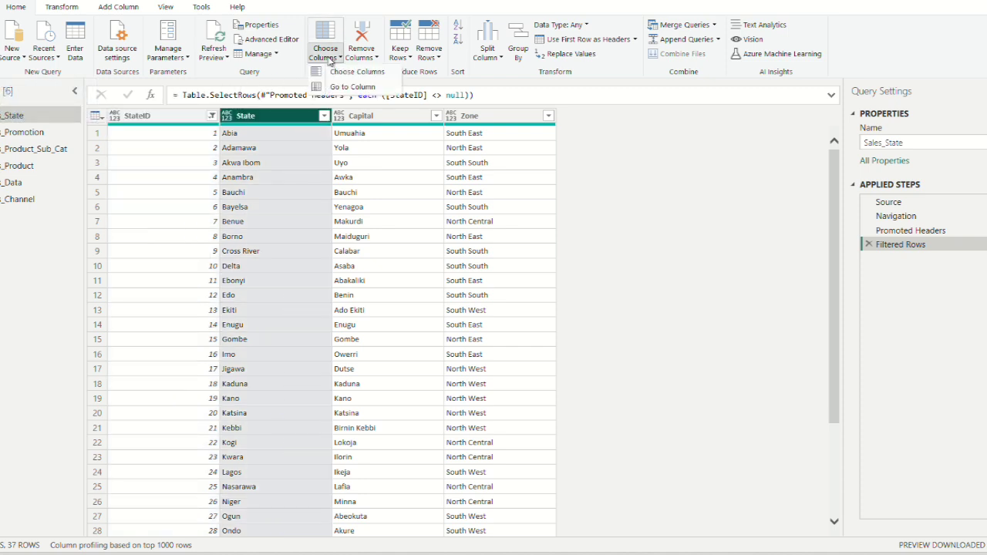
left_click(367, 73)
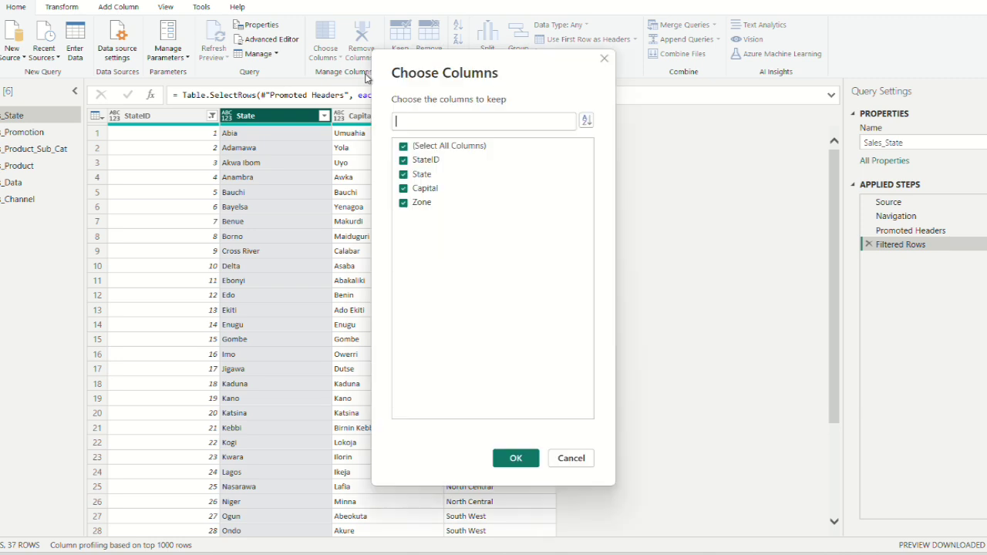
left_click(403, 146)
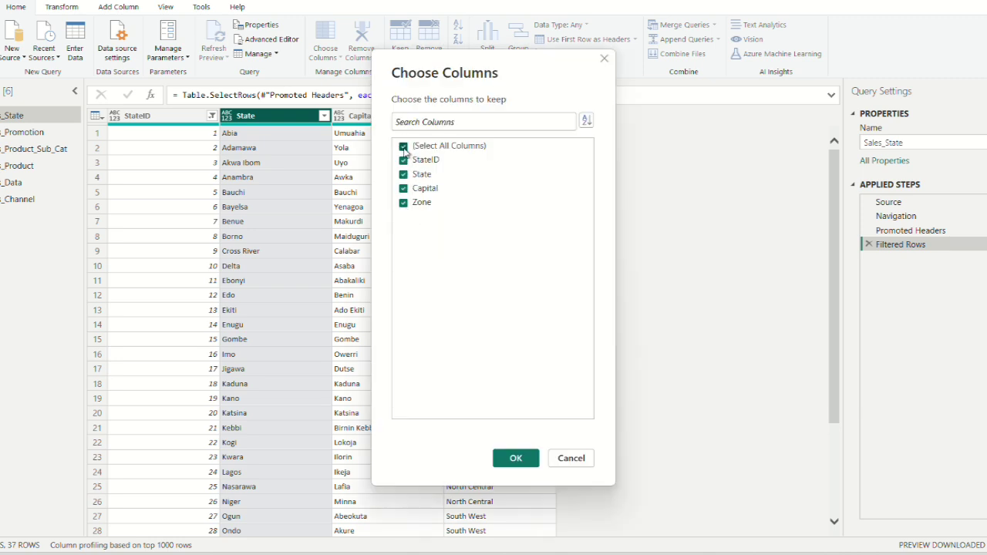
left_click(403, 189)
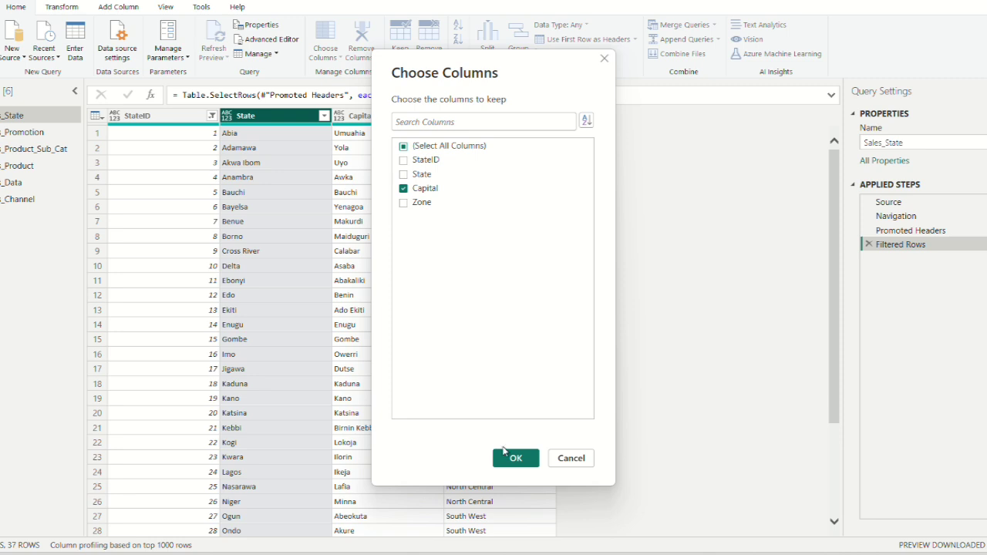
left_click(515, 459)
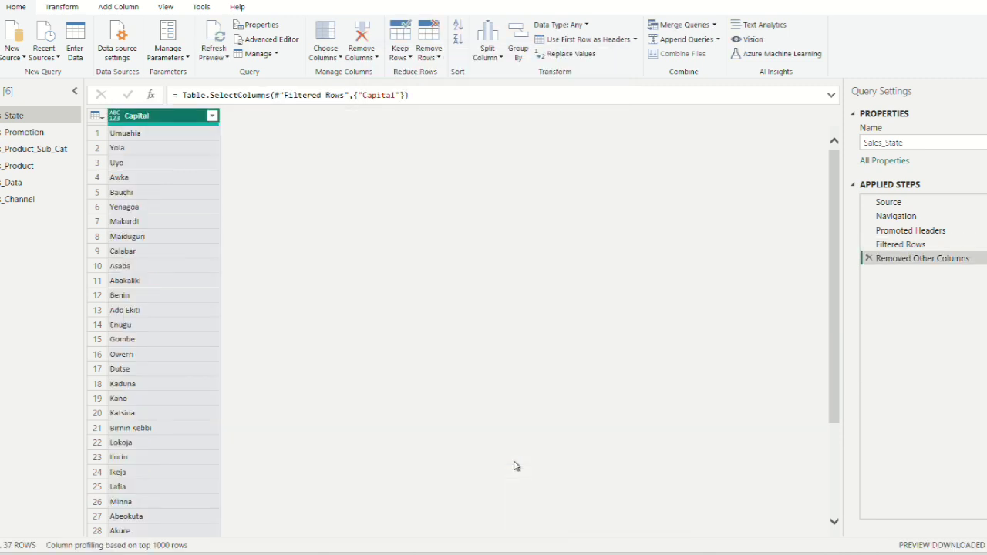
scroll(171, 236, "down", 3)
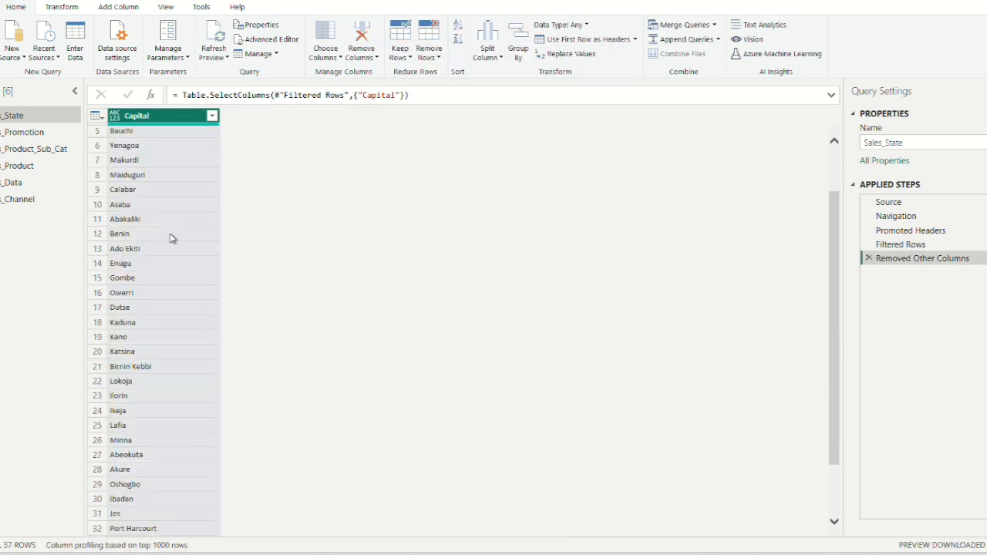
scroll(171, 236, "up", 3)
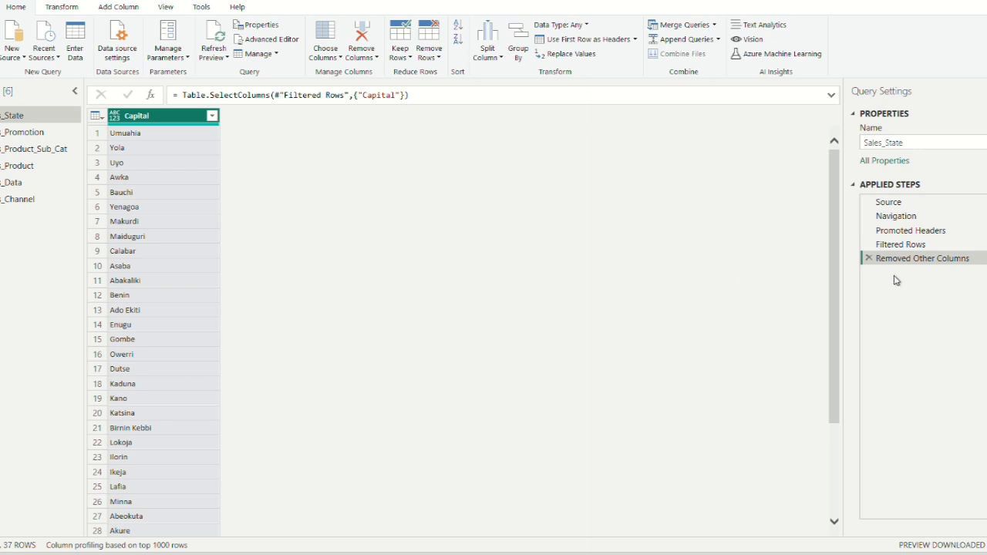
left_click(869, 258)
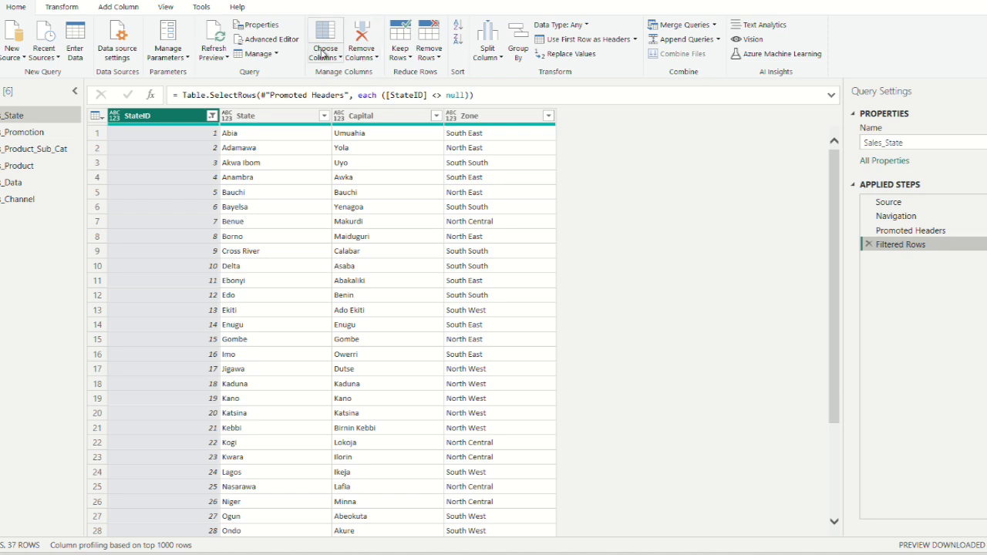
- Locate the Capital column in Sales_State with Go to Column, searching for CAPI
left_click(323, 53)
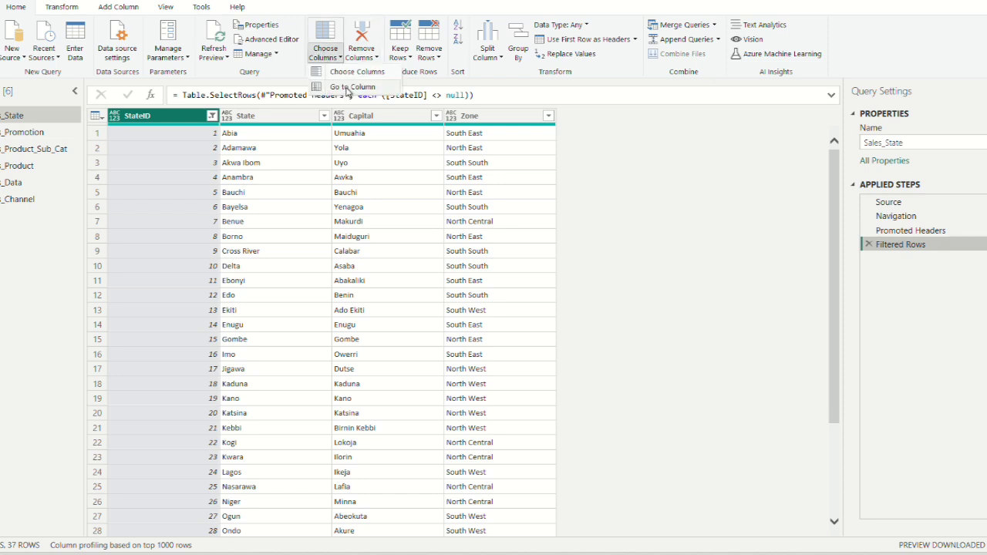
left_click(347, 89)
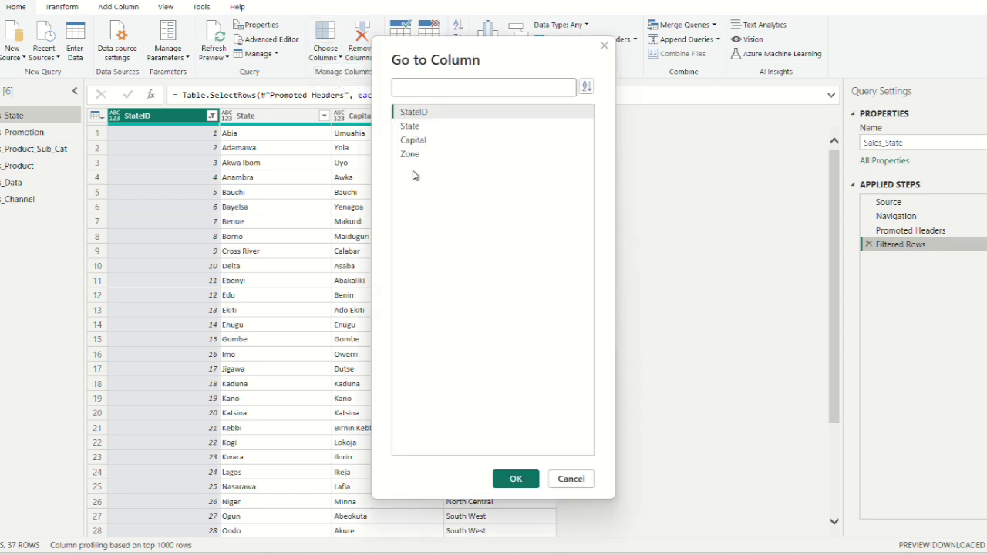
type("CAPI")
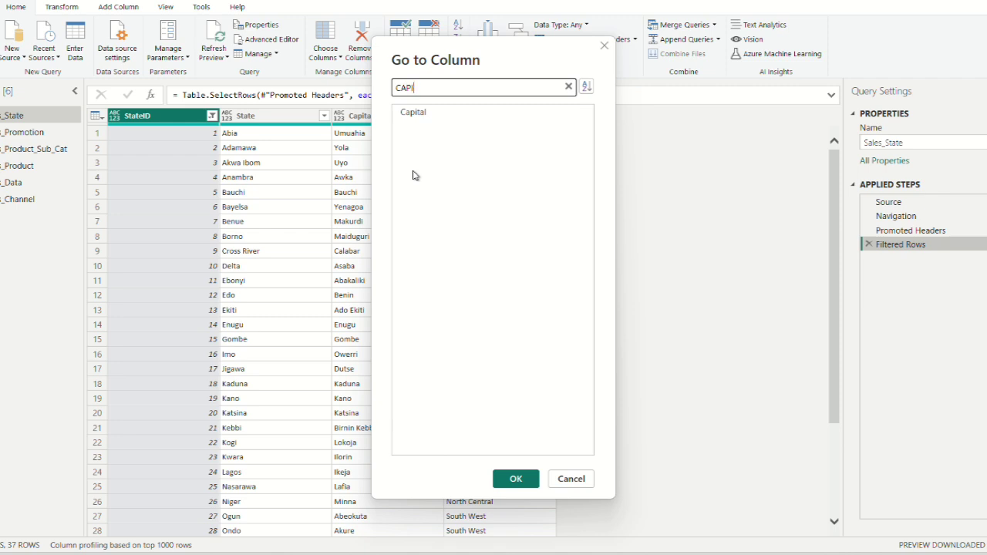
left_click(401, 111)
left_click(515, 479)
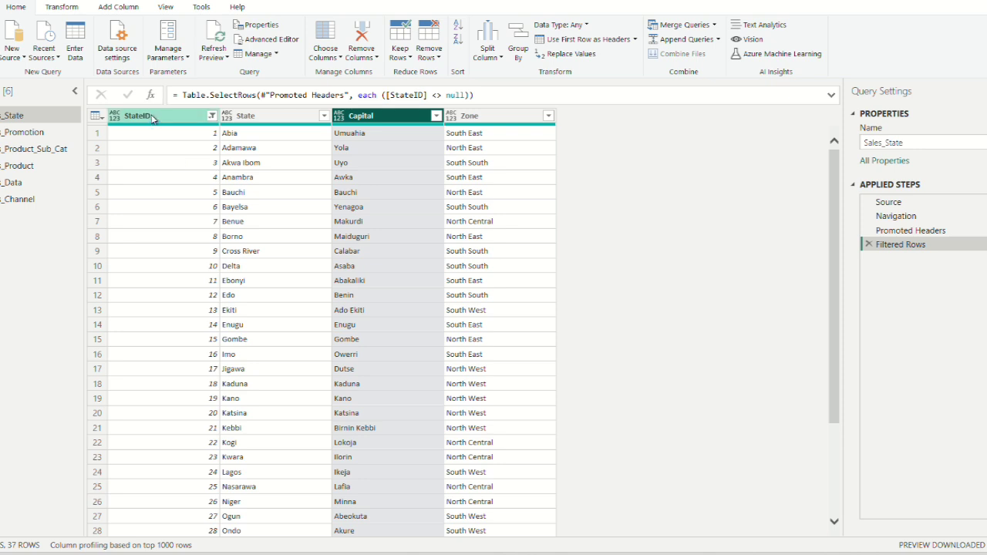
- Try deleting the Filtered Rows applied step from the Sales_State query
left_click(869, 244)
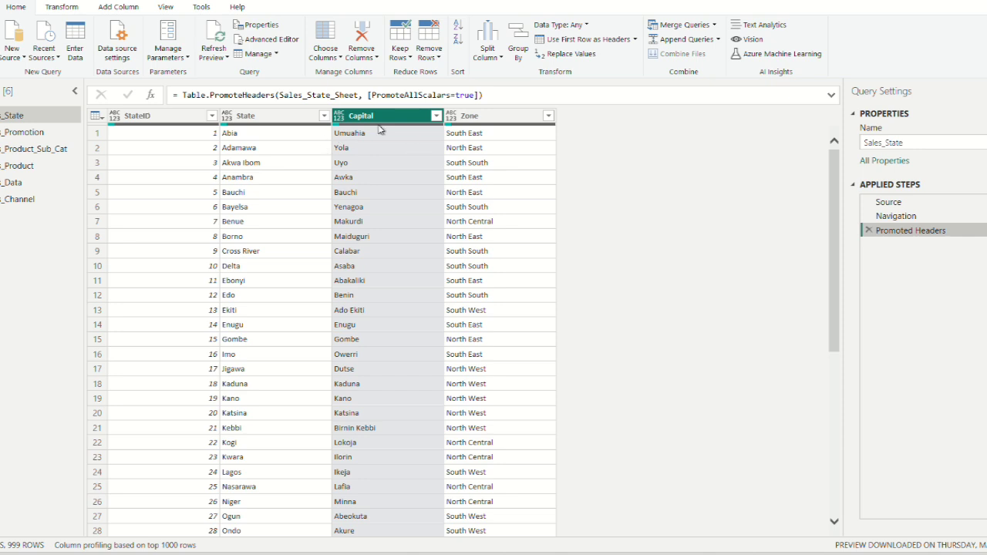
left_click(327, 54)
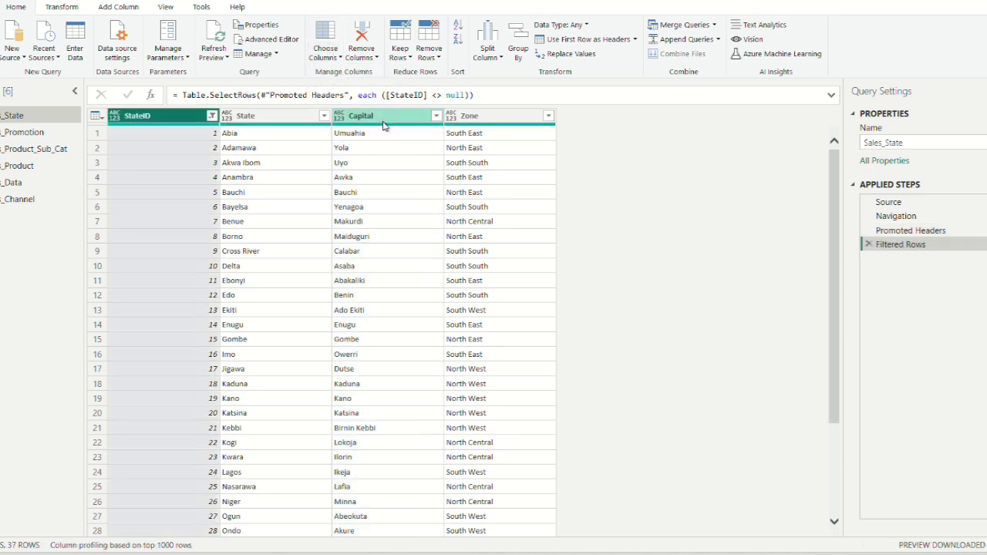
- Try removing the Capital and State columns from Sales_State, and delete the resulting applied step
left_click(378, 115)
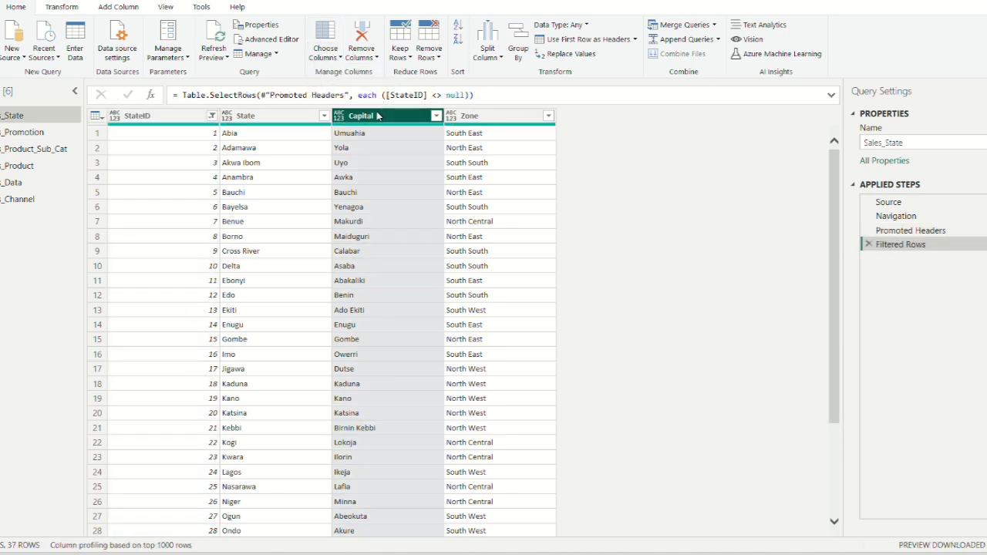
left_click(370, 59)
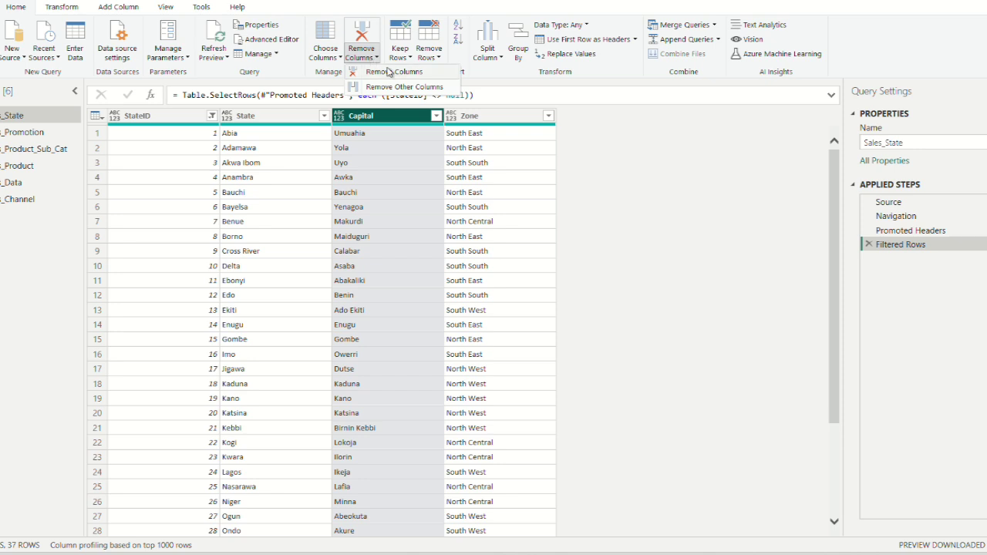
left_click(390, 71)
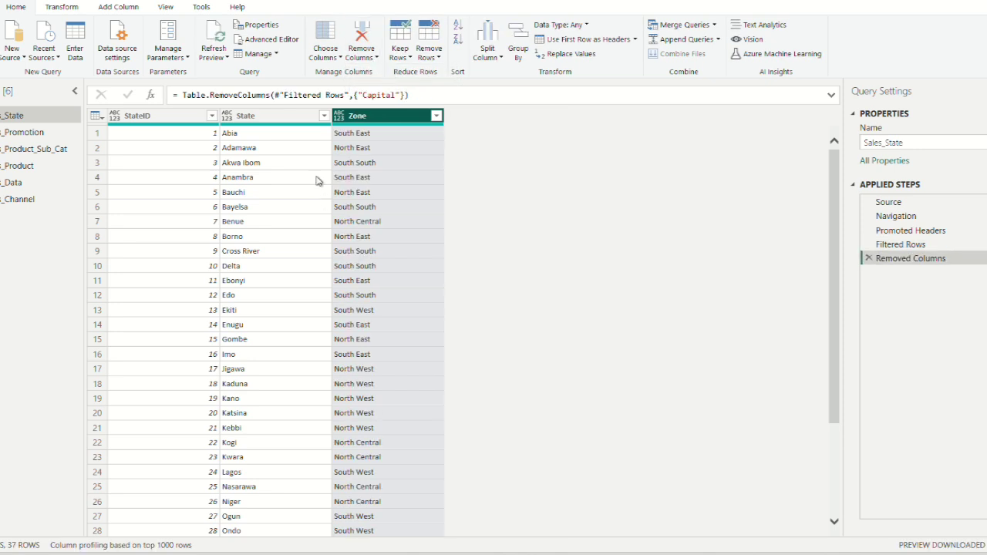
left_click(273, 117)
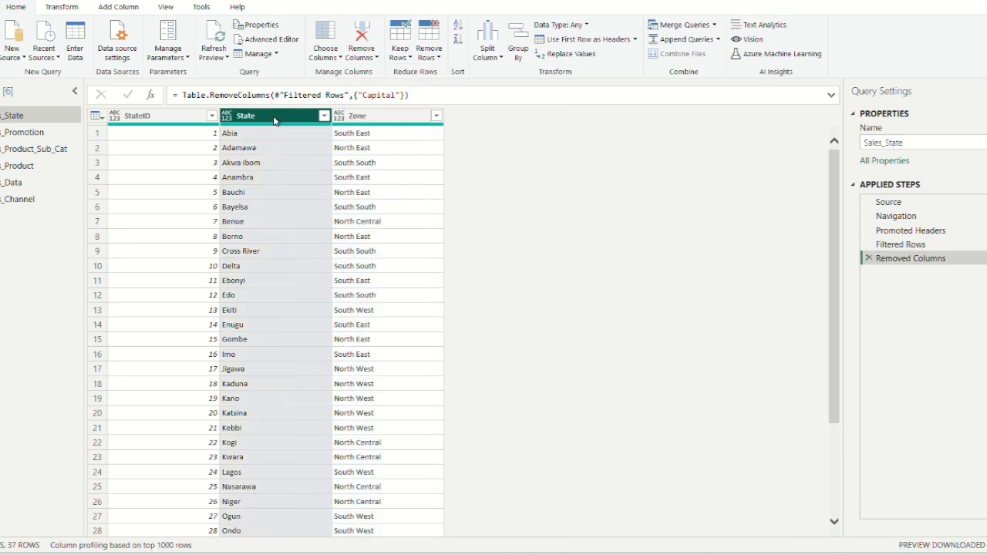
left_click(368, 55)
left_click(395, 72)
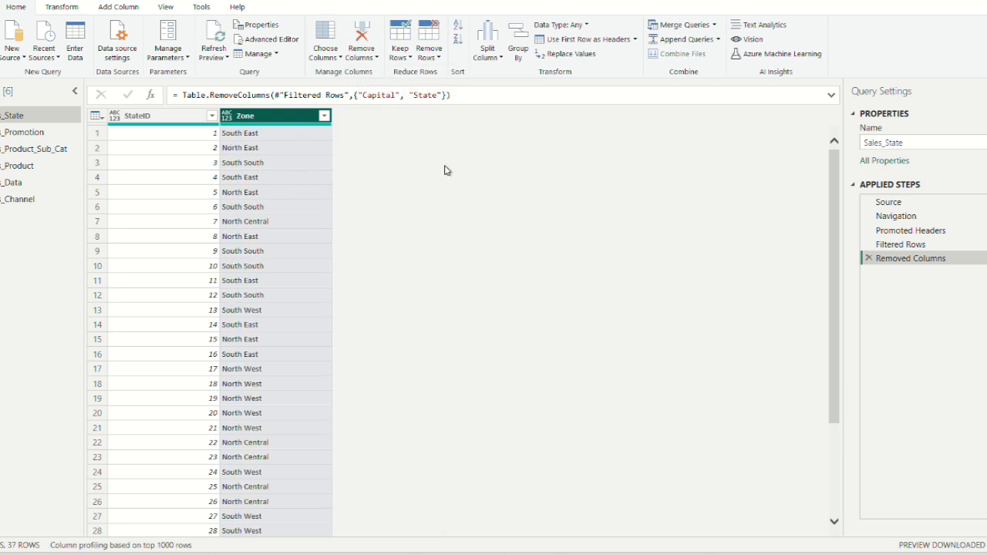
left_click(869, 259)
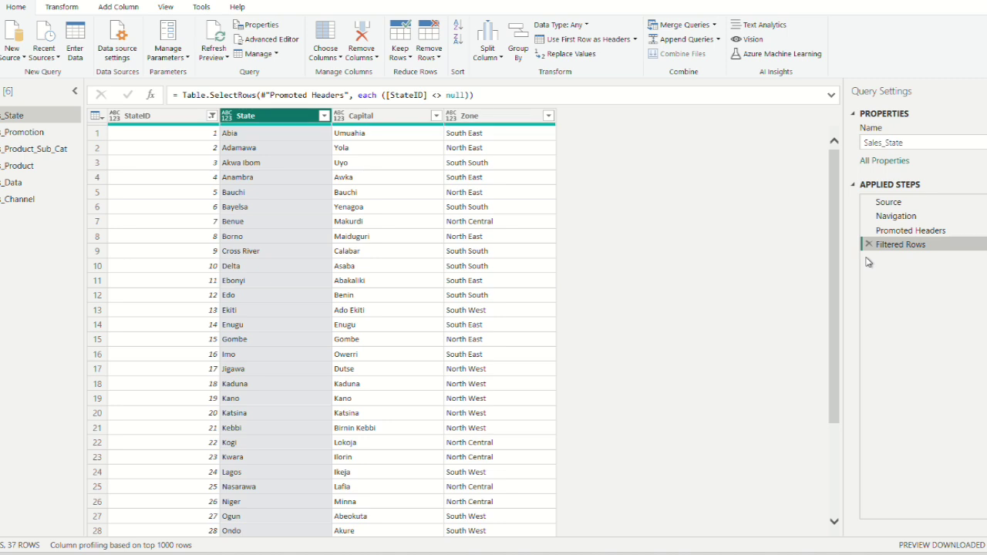
- Remove all columns other than StateID from the Sales_State query
left_click(374, 58)
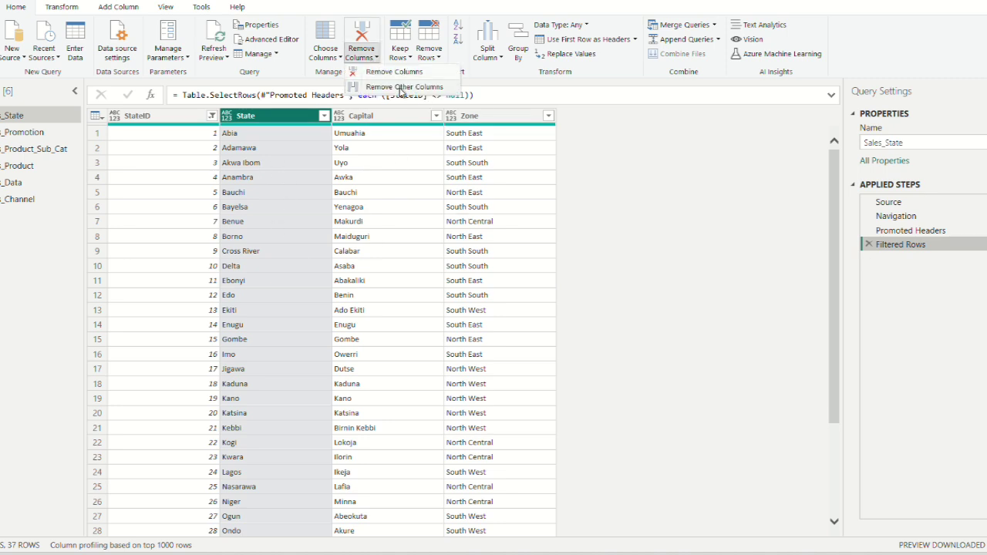
left_click(185, 127)
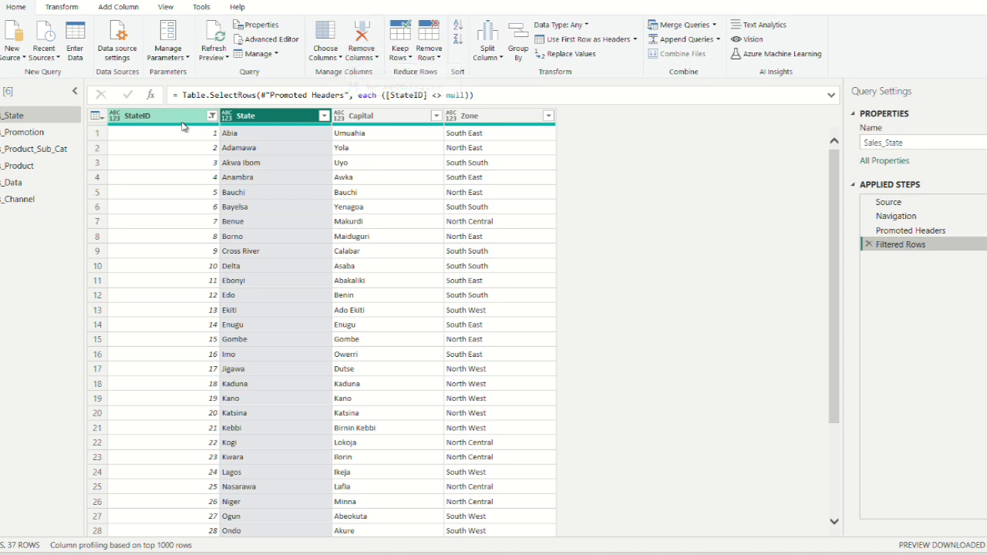
left_click(195, 117)
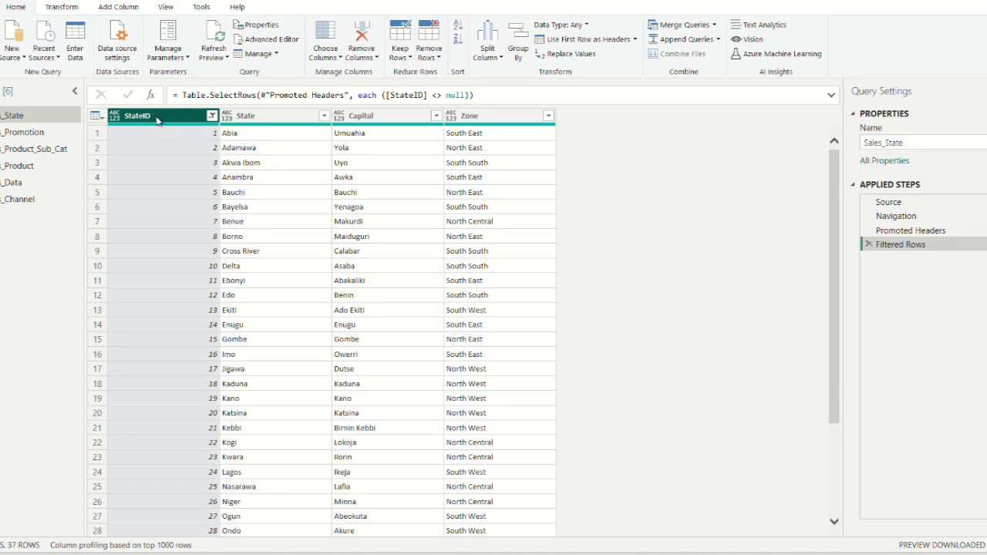
left_click(373, 64)
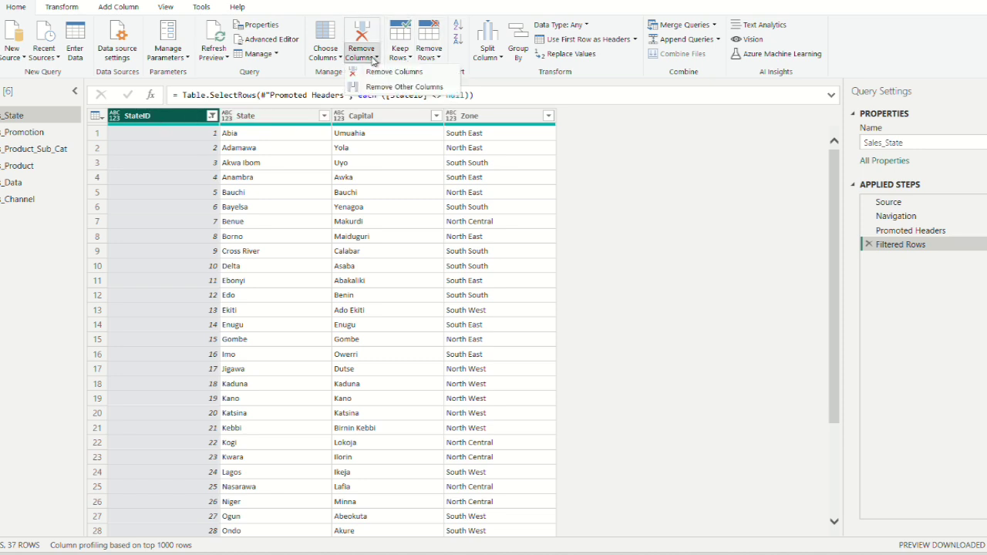
left_click(382, 87)
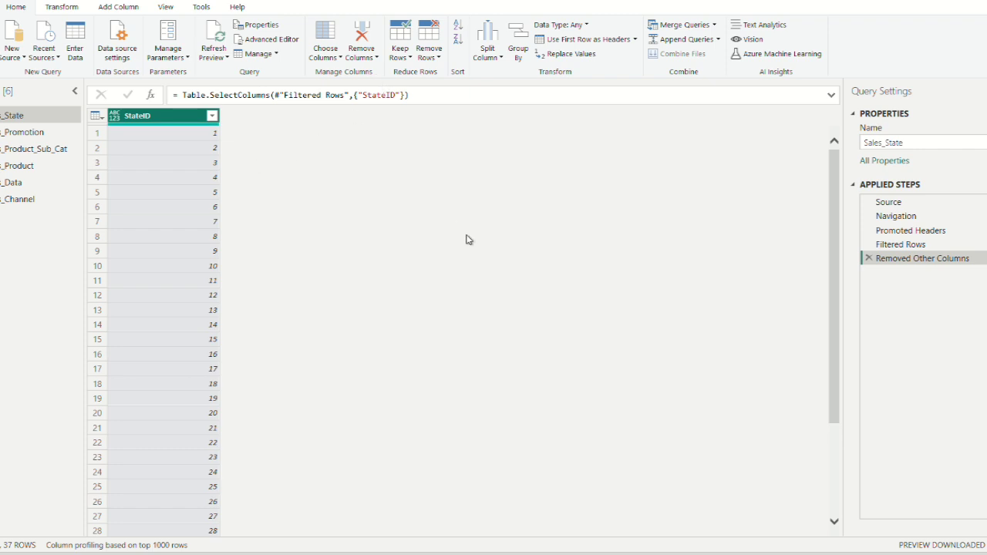
- Delete the Removed Other Columns applied step from the Sales_State query
left_click(869, 258)
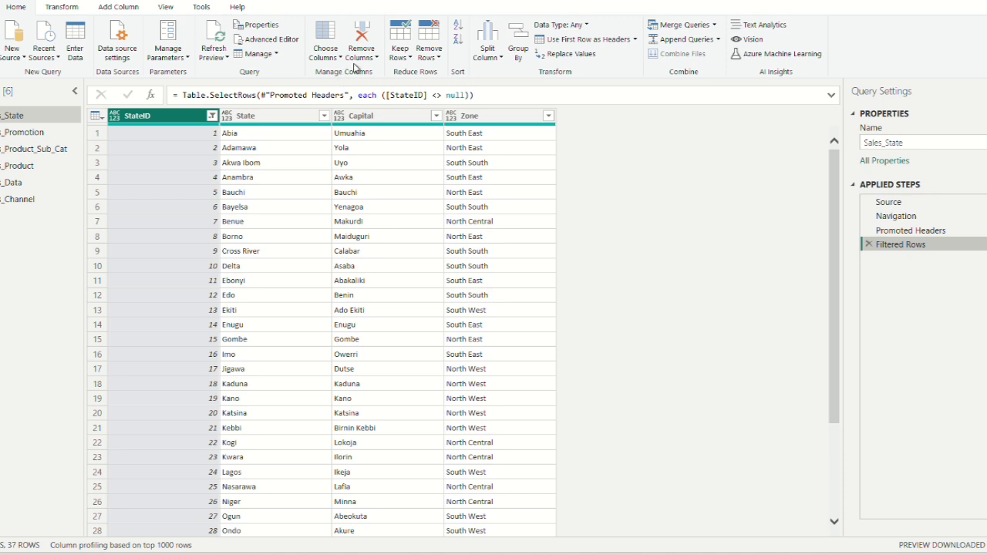
- Try keeping only the top 10 rows of Sales_State, and delete the resulting applied step
left_click(404, 62)
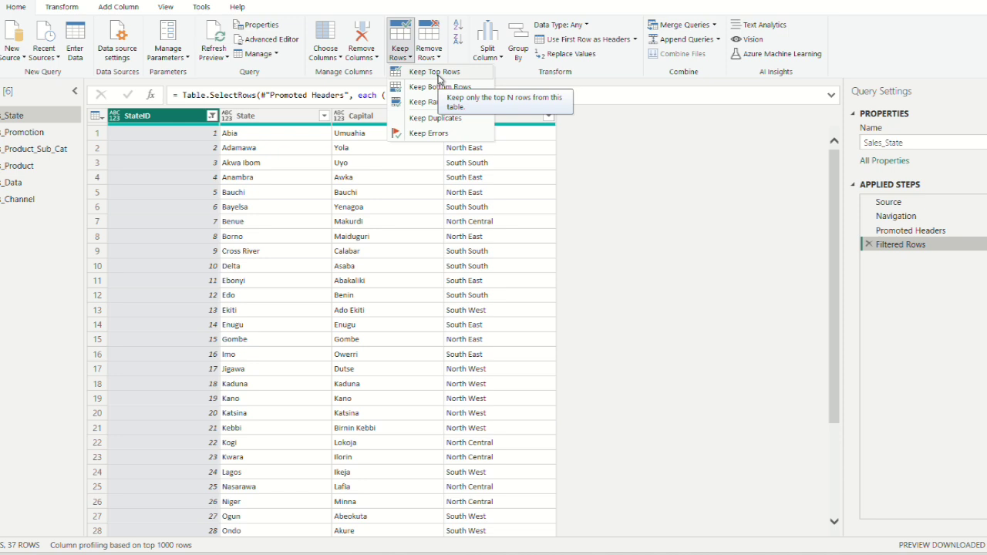
left_click(437, 72)
type("10")
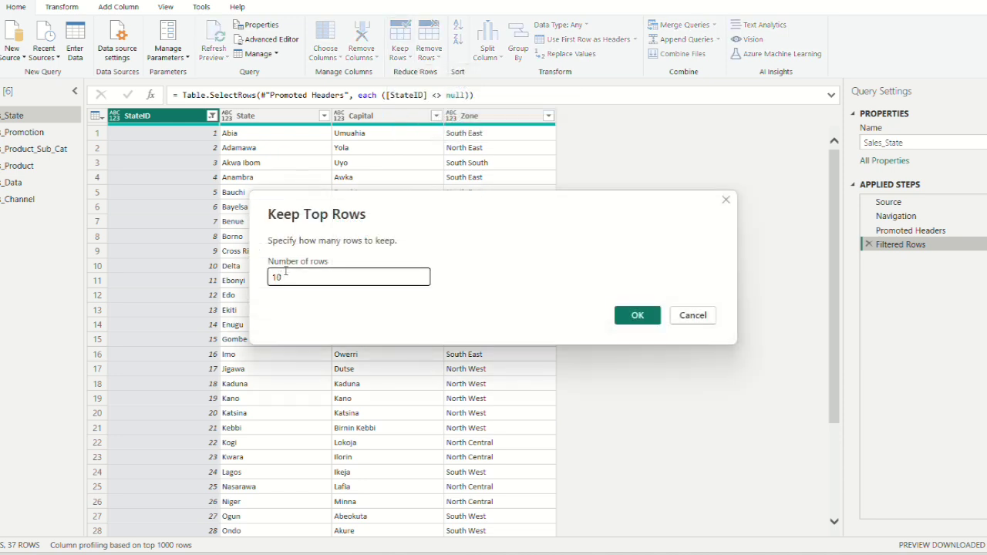
left_click(644, 318)
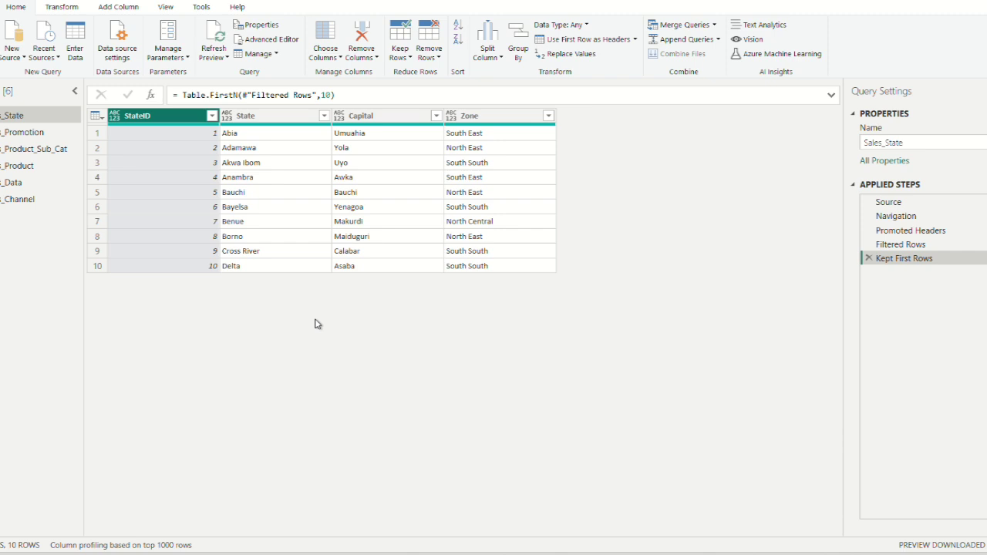
left_click(870, 260)
- Try keeping only the bottom 5 rows of Sales_State, and delete the resulting applied step
left_click(405, 61)
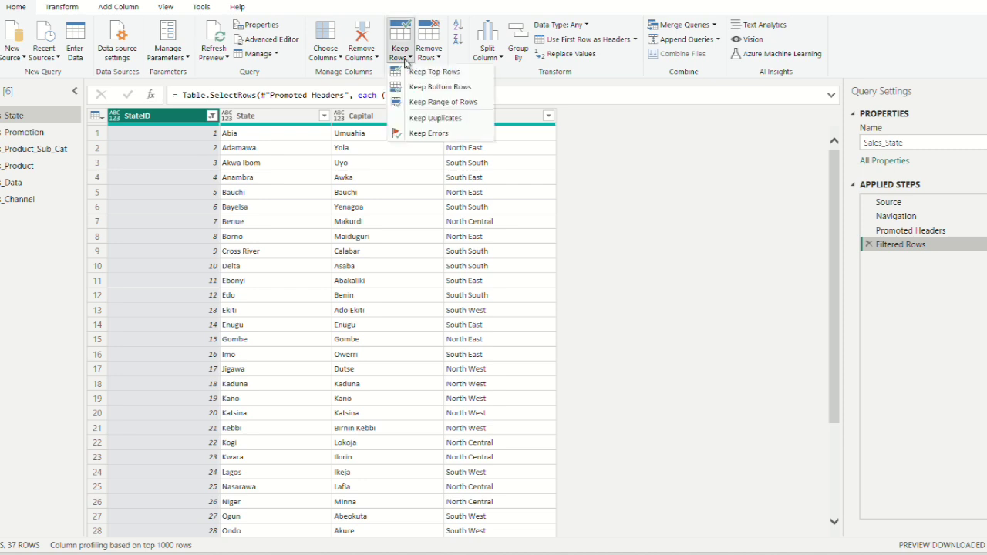
left_click(440, 87)
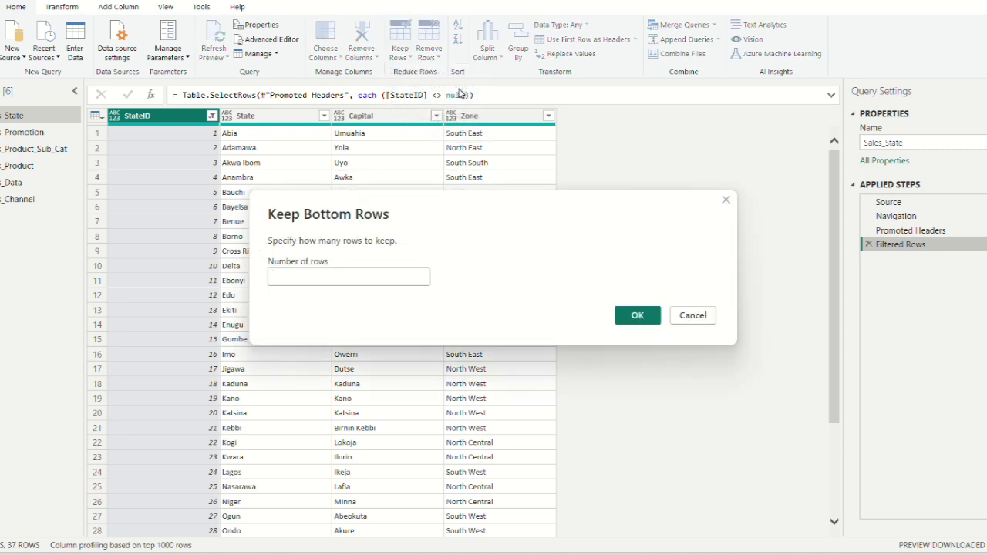
type("5")
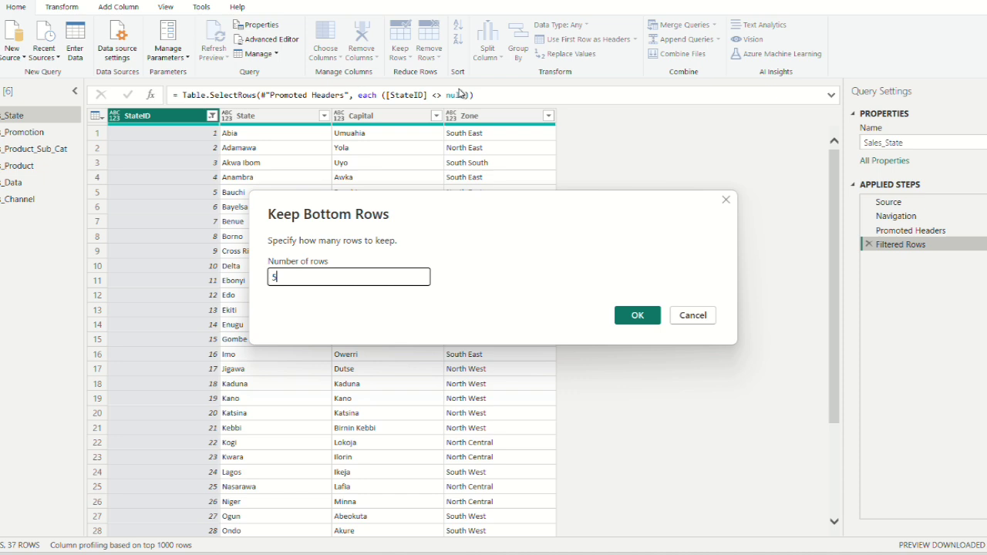
left_click(636, 316)
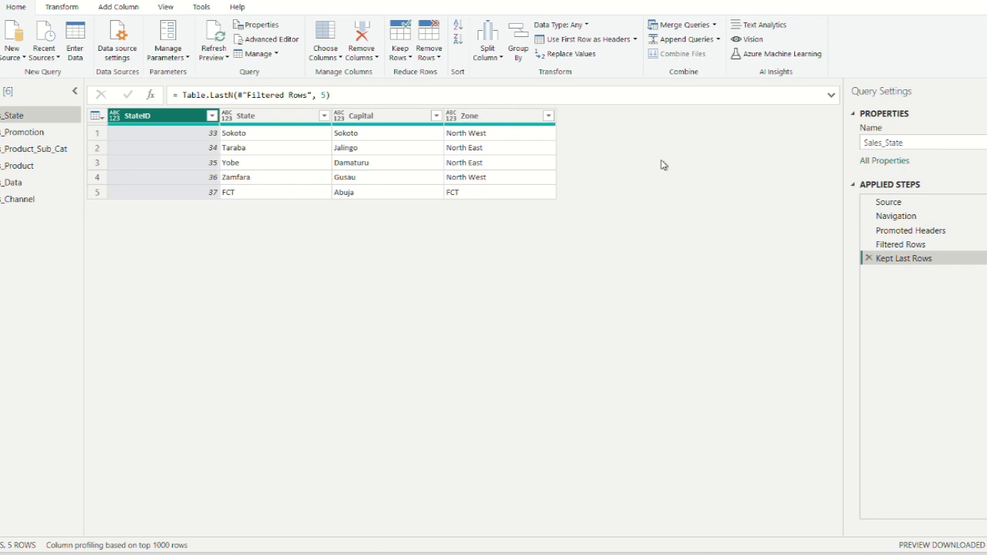
left_click(869, 258)
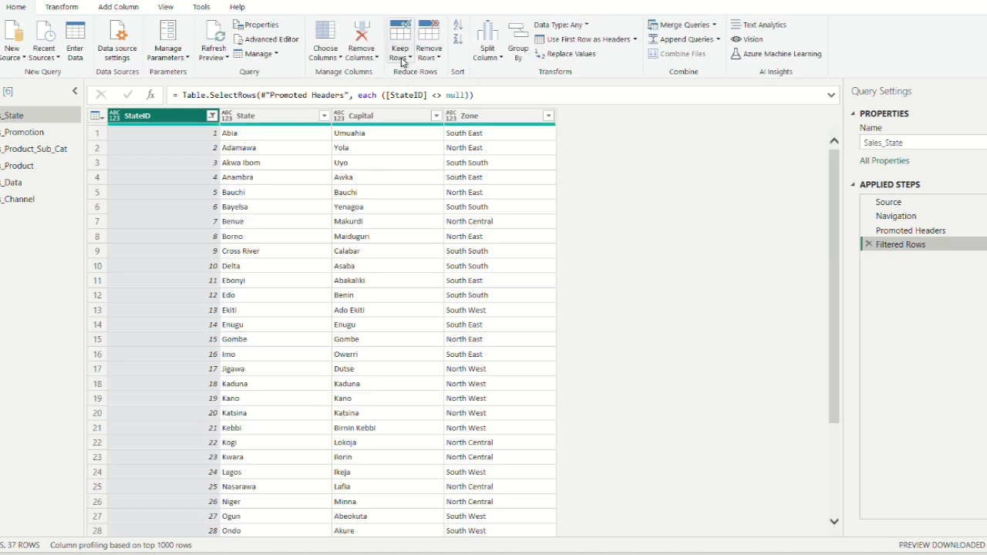
- Try keeping a range of 5 rows starting at row 11 in Sales_State, and delete the resulting applied step
left_click(402, 61)
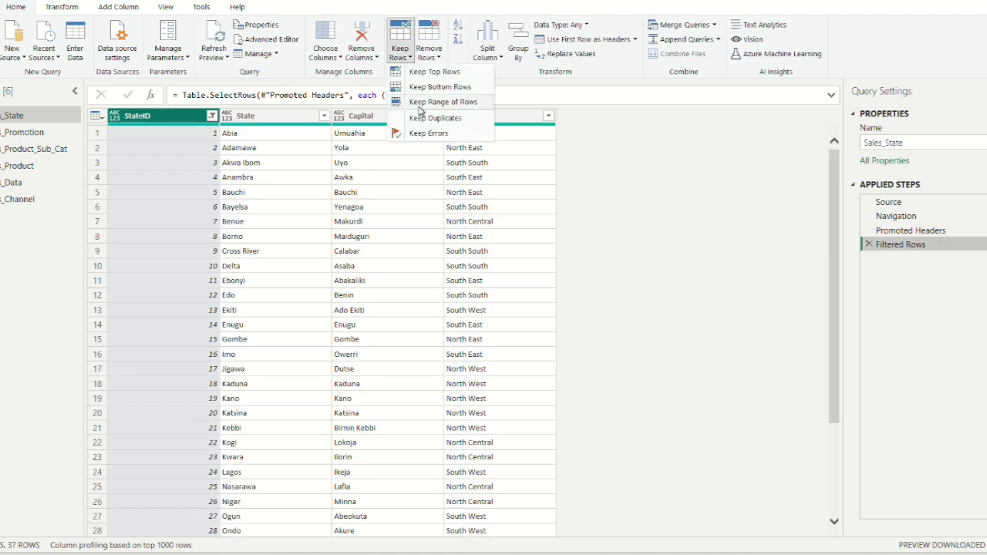
left_click(465, 102)
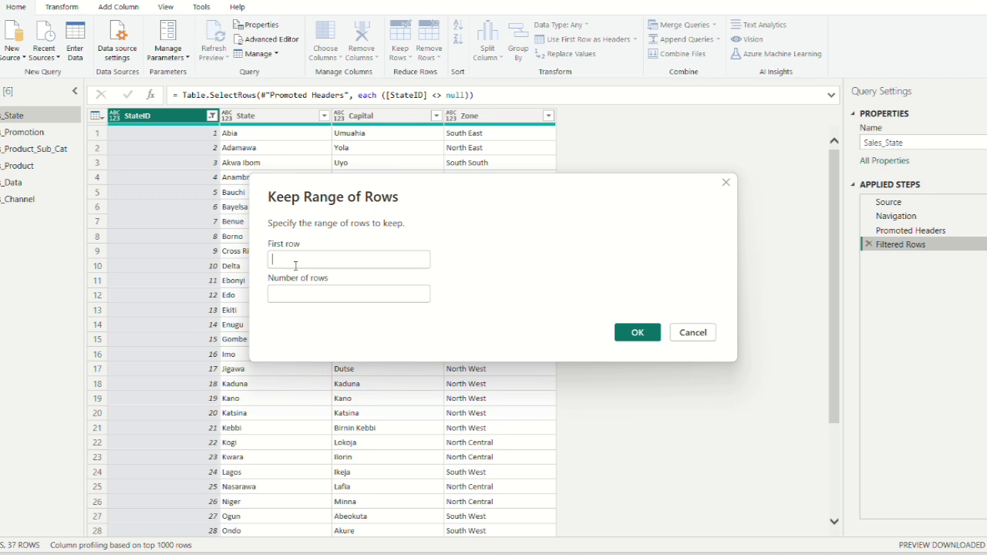
type("11")
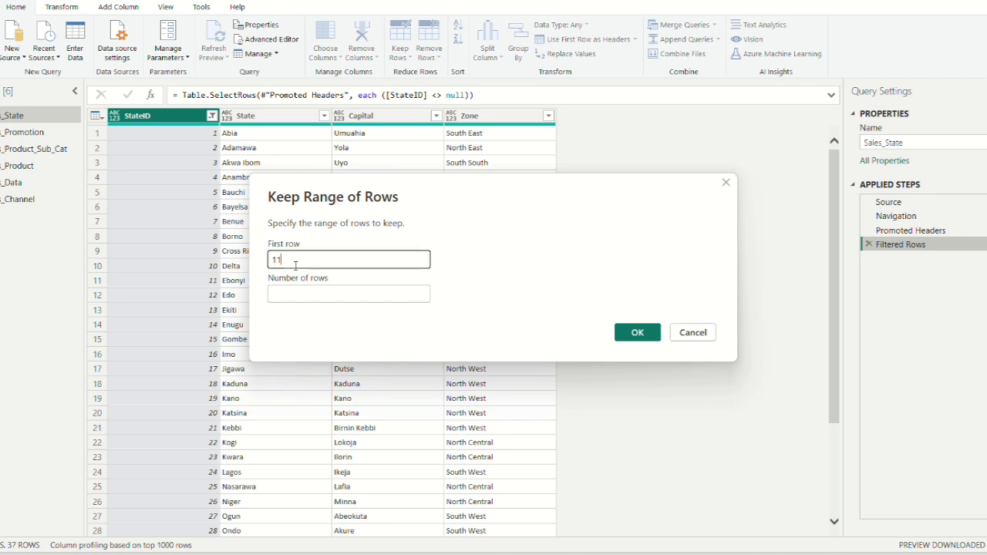
left_click(305, 293)
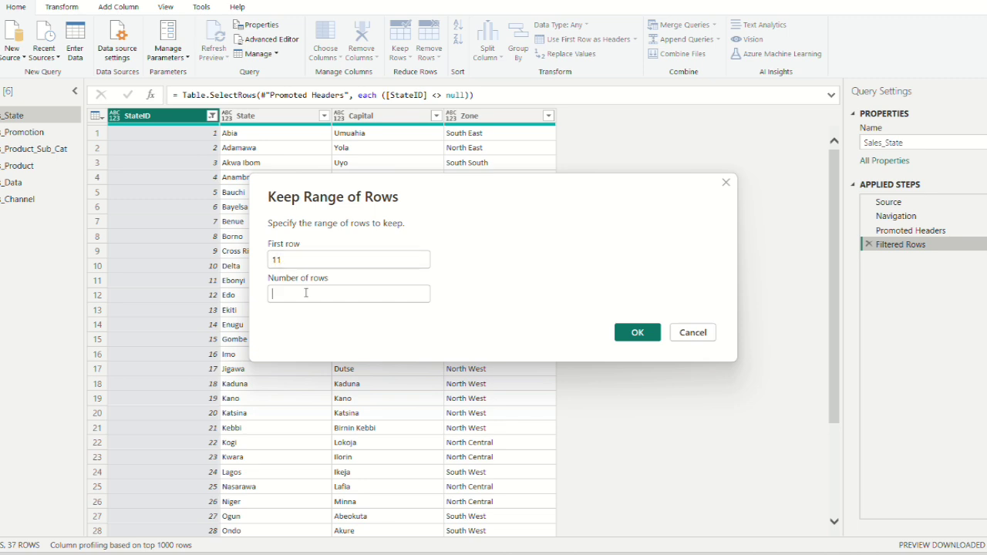
type("1")
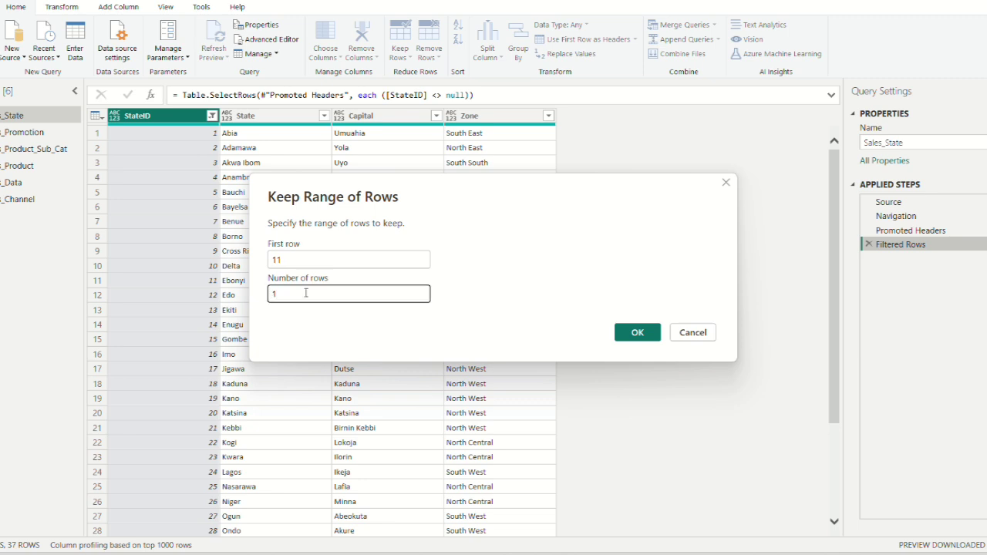
key("BackSpace")
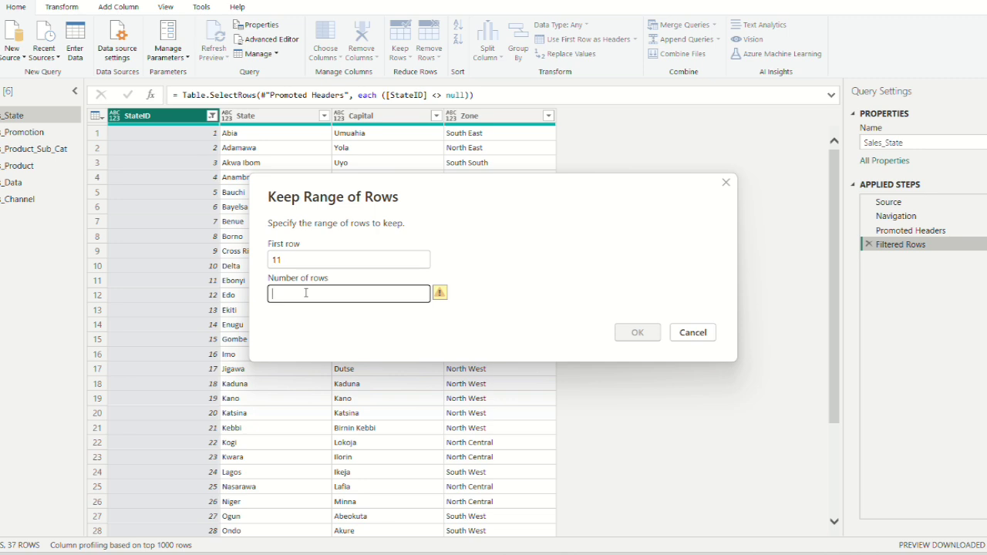
type("5")
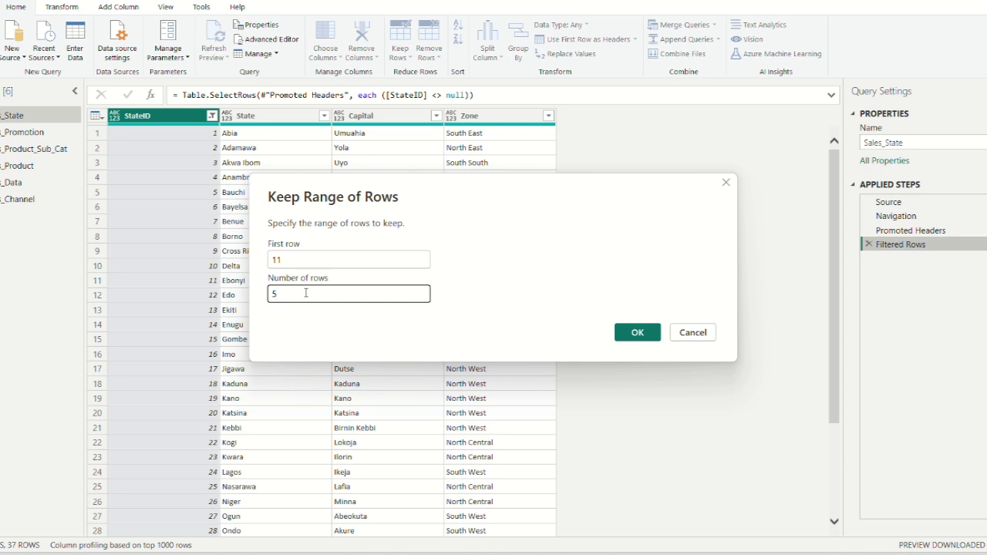
left_click(635, 336)
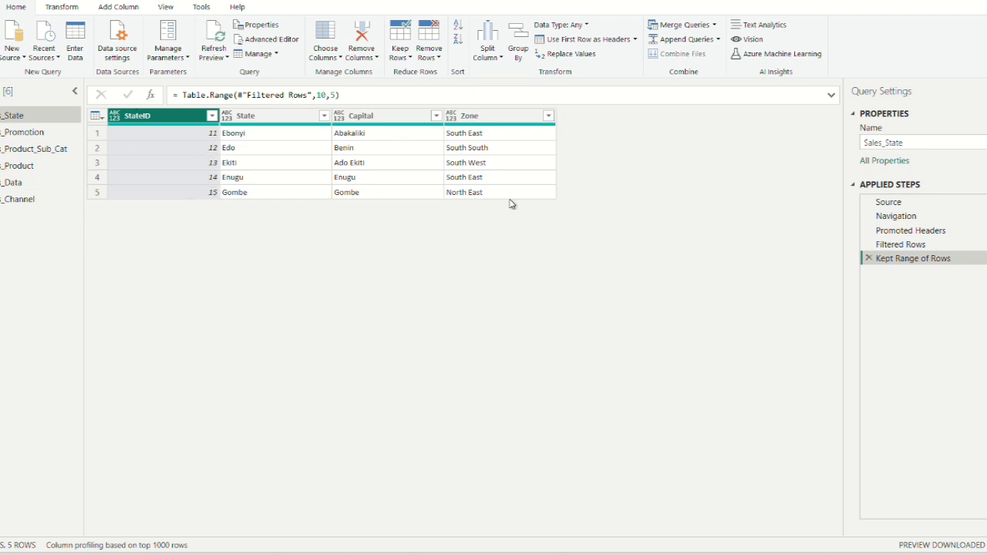
left_click(869, 260)
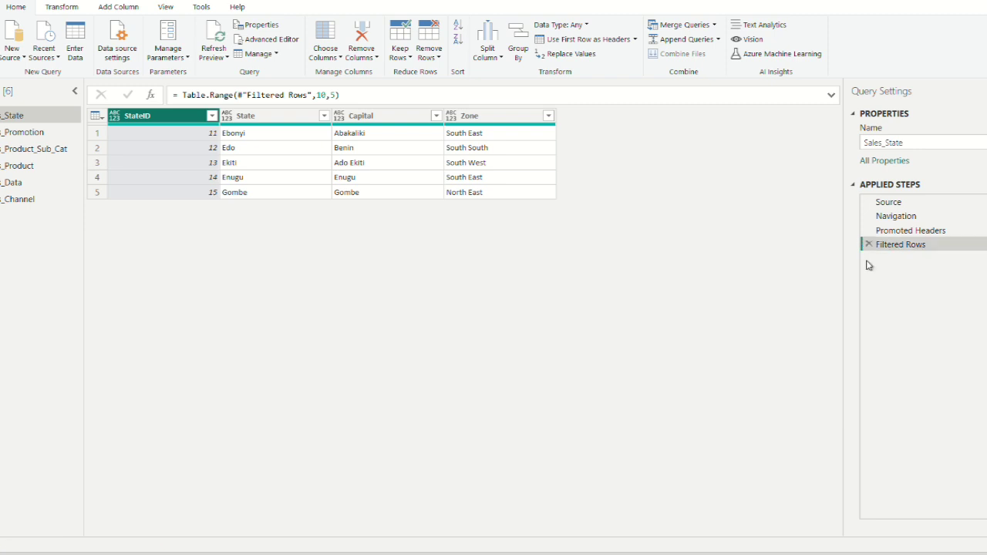
- Try keeping only the rows with duplicated StateID values in the filtered table, and delete the resulting applied step
left_click(402, 57)
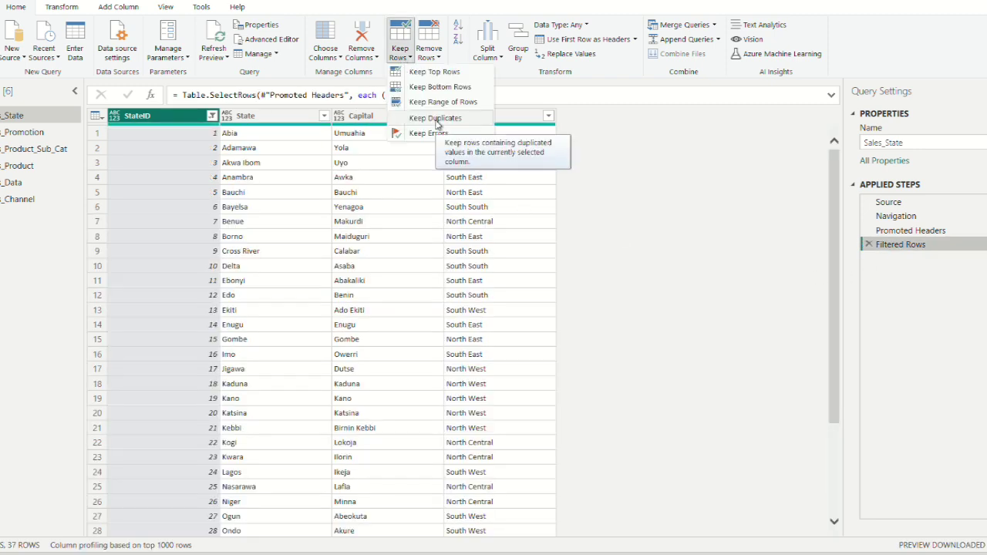
left_click(436, 119)
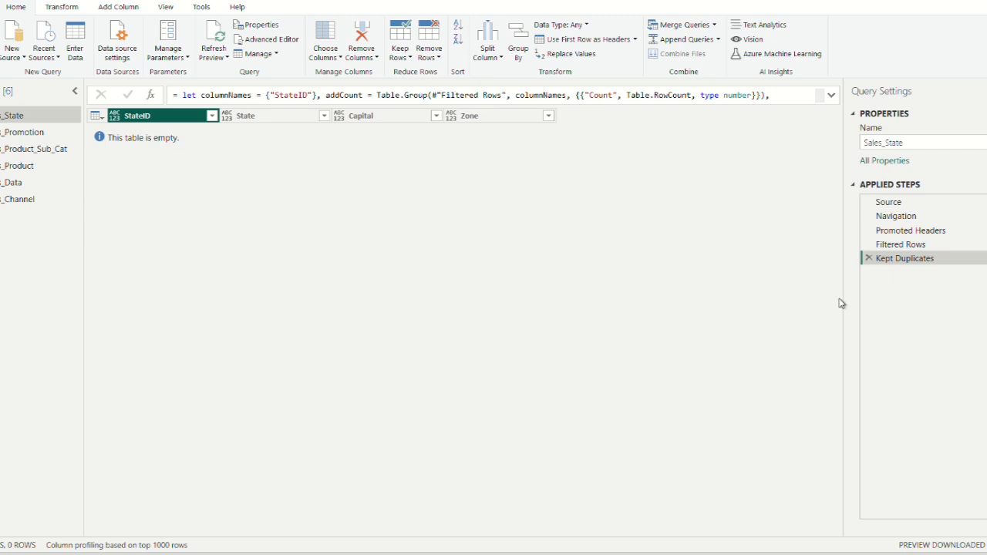
left_click(869, 259)
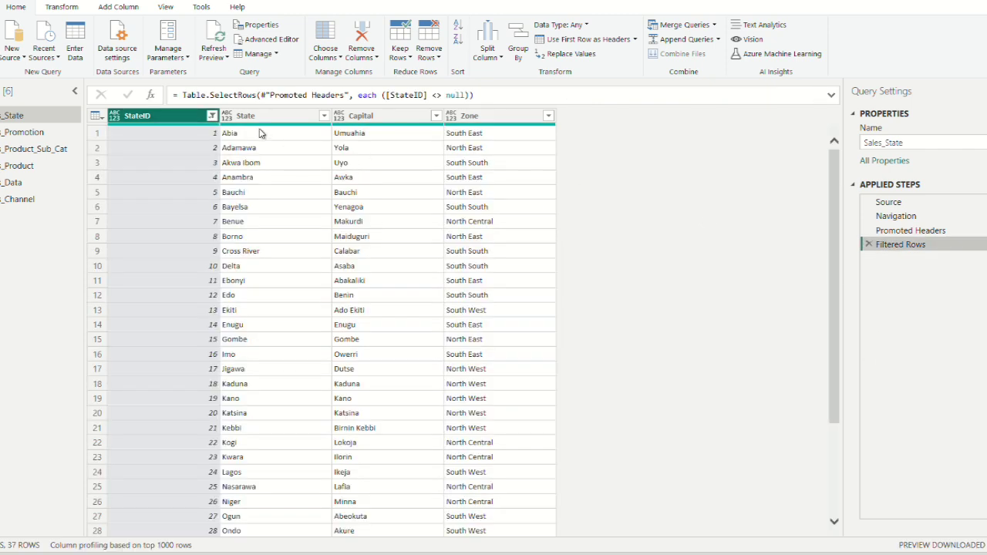
- Delete the Filtered Rows step, try keeping duplicated StateID rows in the unfiltered table, and delete that Kept Duplicates step
left_click(869, 244)
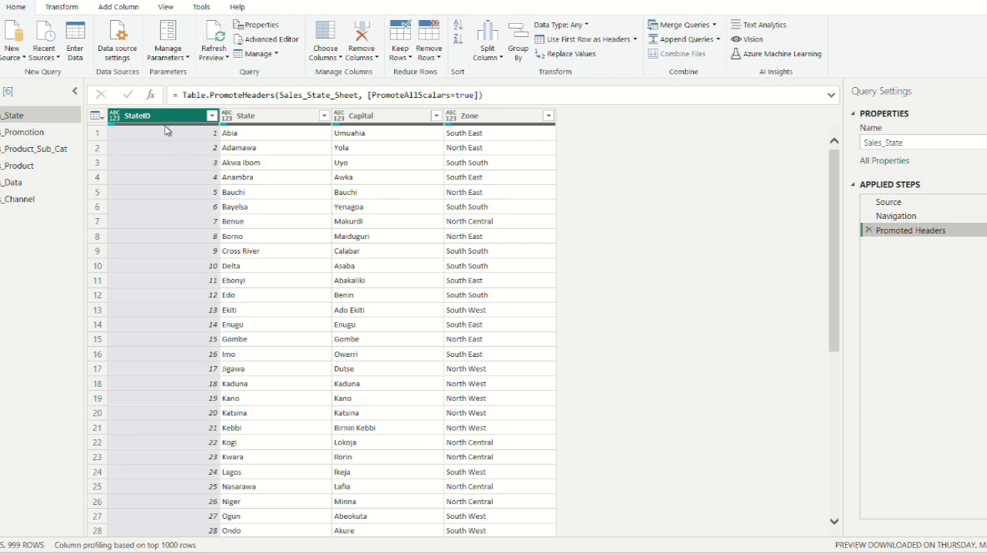
scroll(254, 347, "down", 15)
scroll(259, 345, "up", 15)
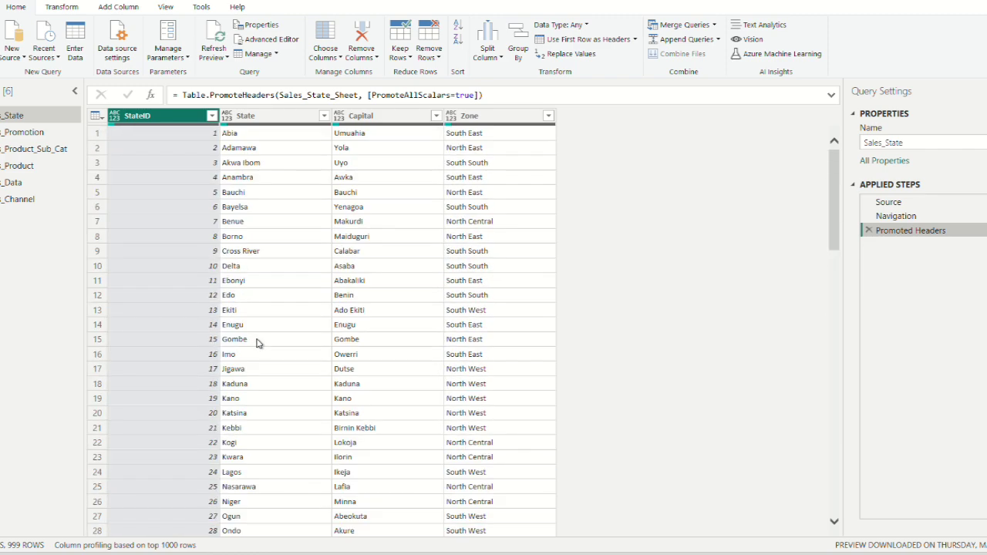
left_click(411, 58)
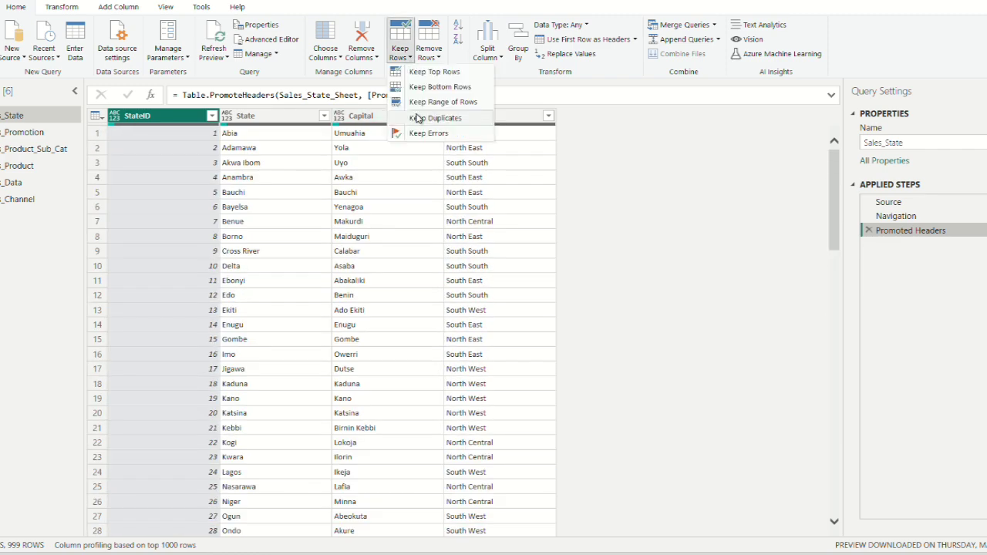
left_click(421, 119)
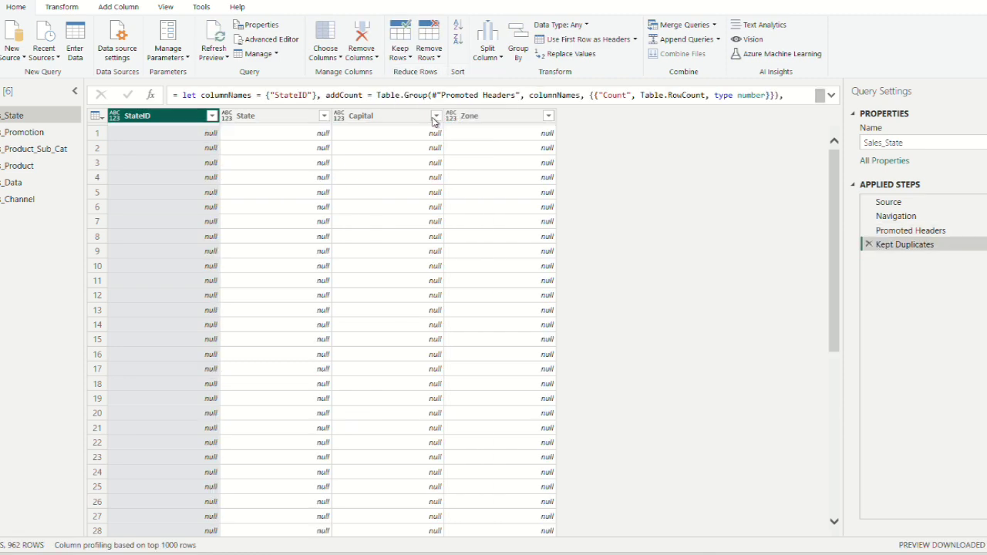
scroll(305, 179, "down", 20)
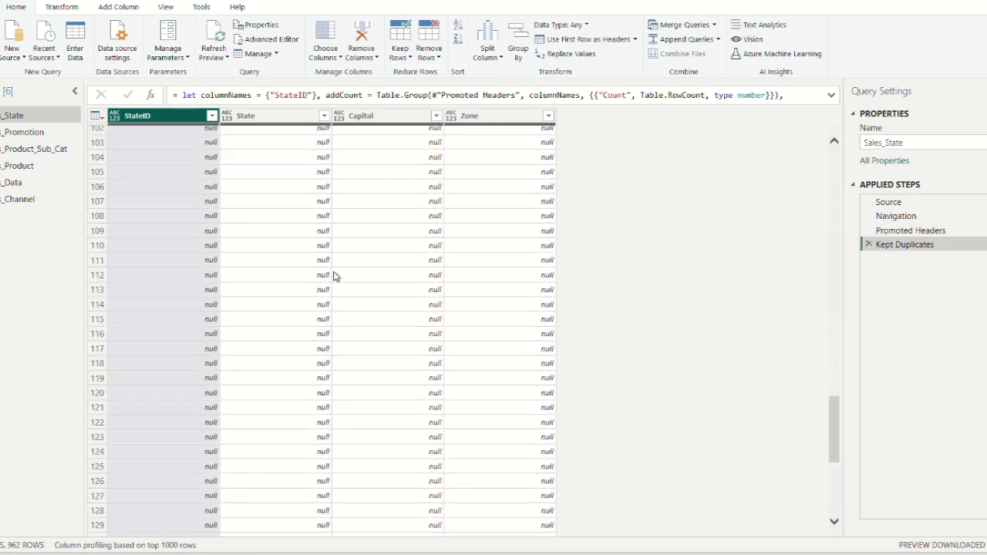
scroll(335, 276, "up", 20)
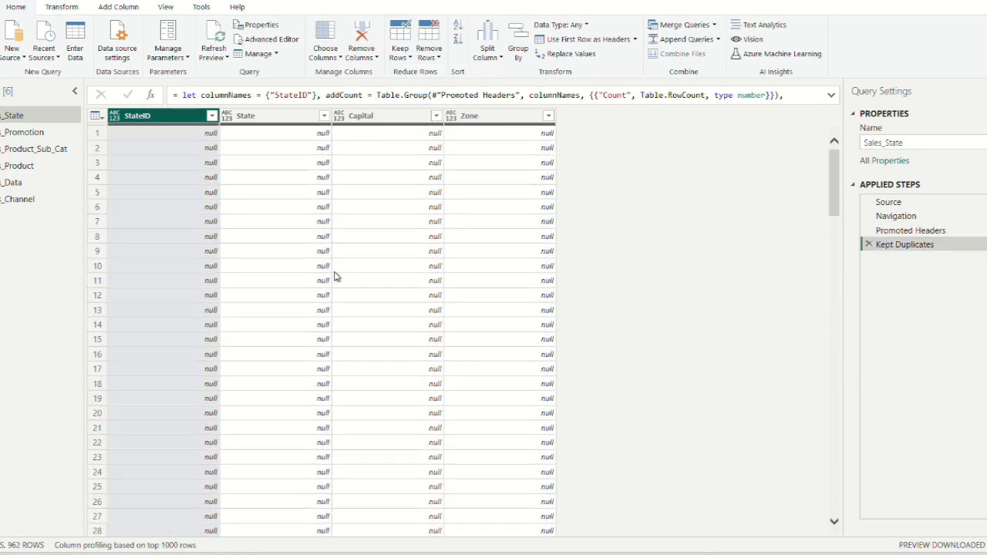
left_click(868, 244)
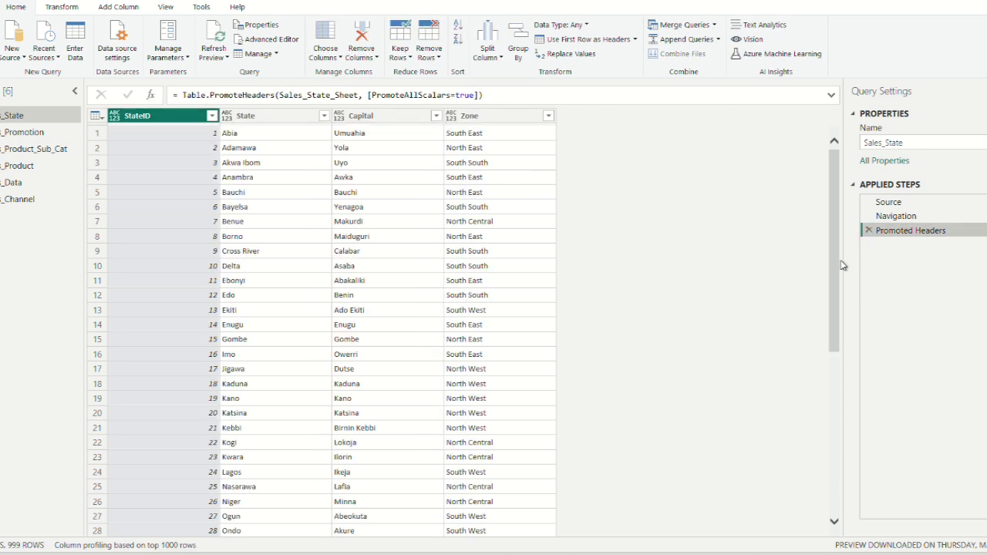
- Filter the null values out of the StateID column in Sales_State
left_click(212, 117)
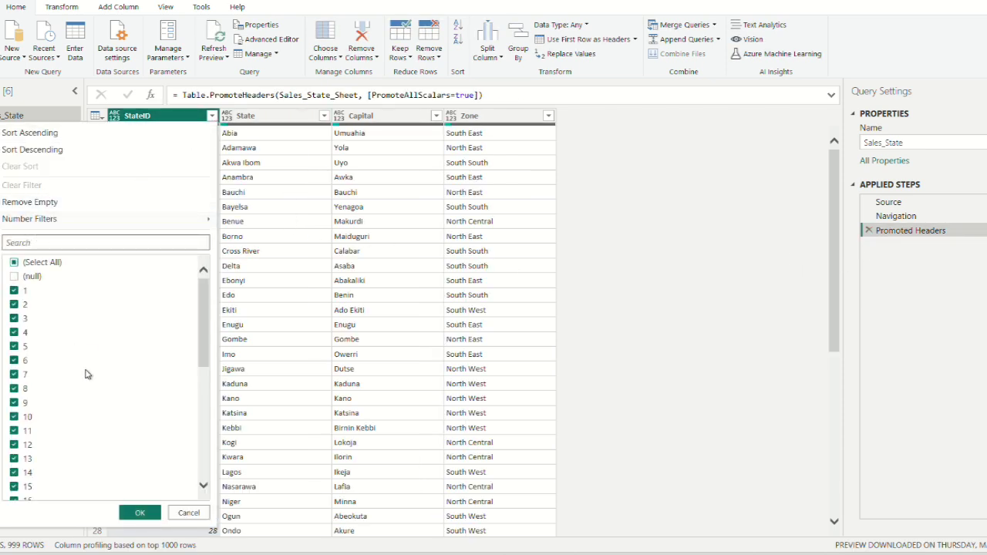
left_click(150, 515)
- Try keeping only the rows with errors in the StateID column, and delete the resulting applied step
left_click(410, 57)
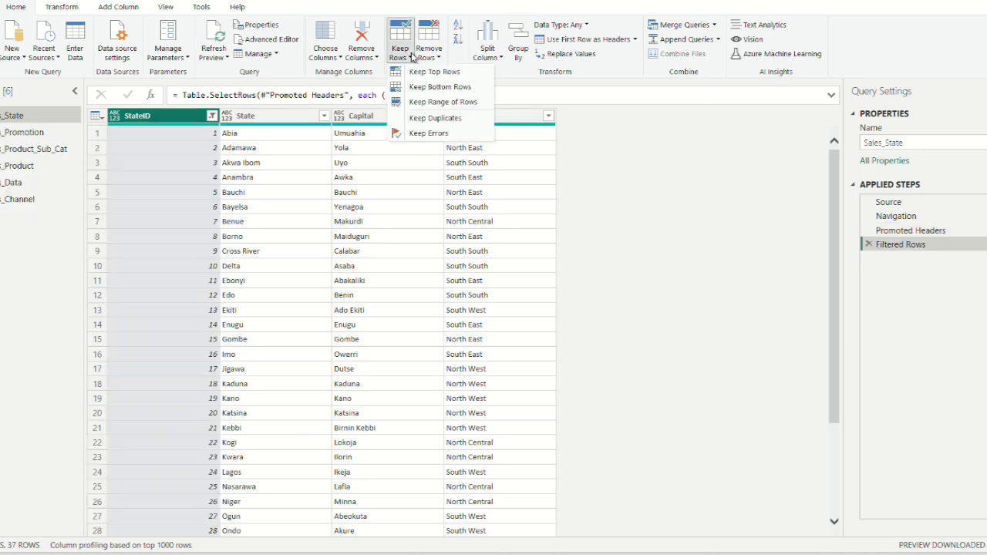
left_click(435, 135)
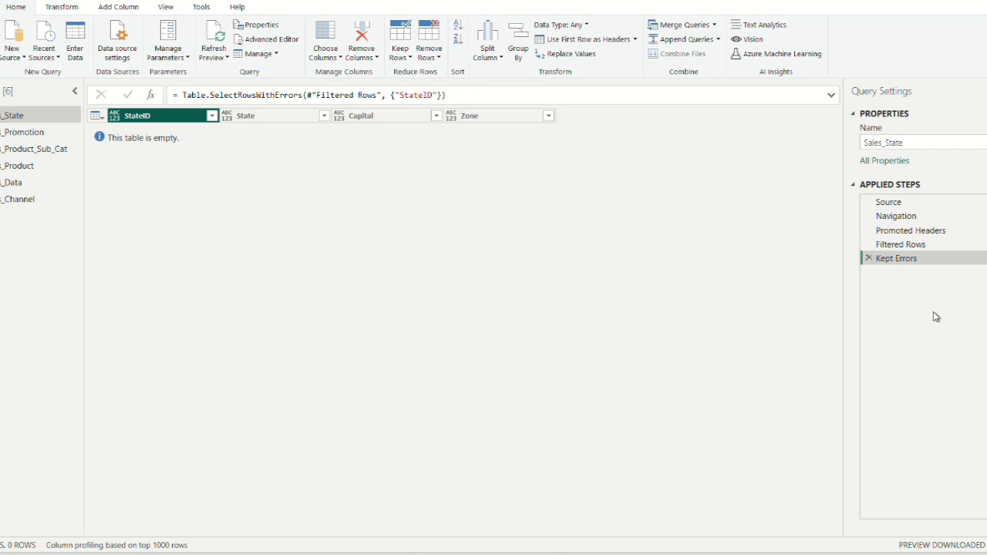
left_click(869, 259)
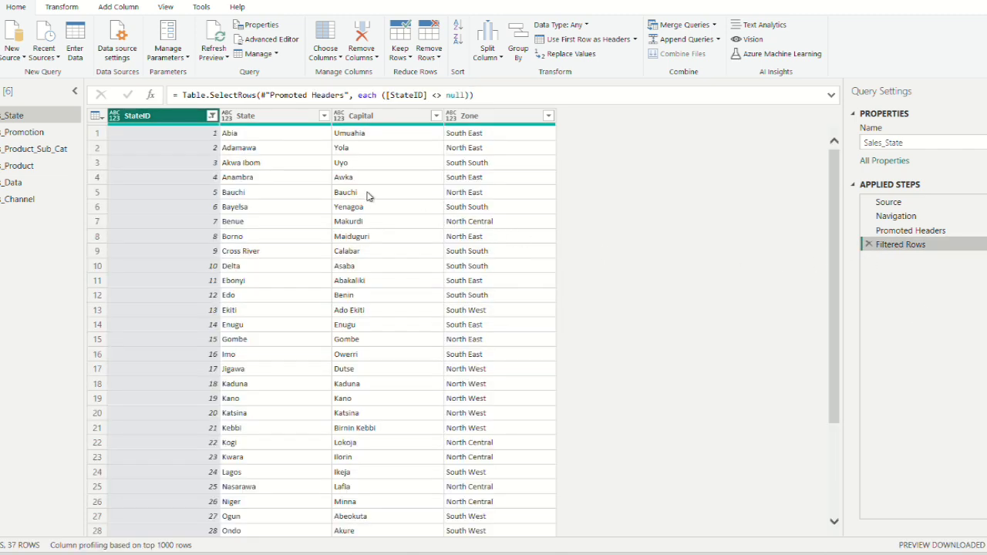
- Try removing the top 5 rows of the filtered Sales_State table, and delete the resulting applied step
left_click(433, 58)
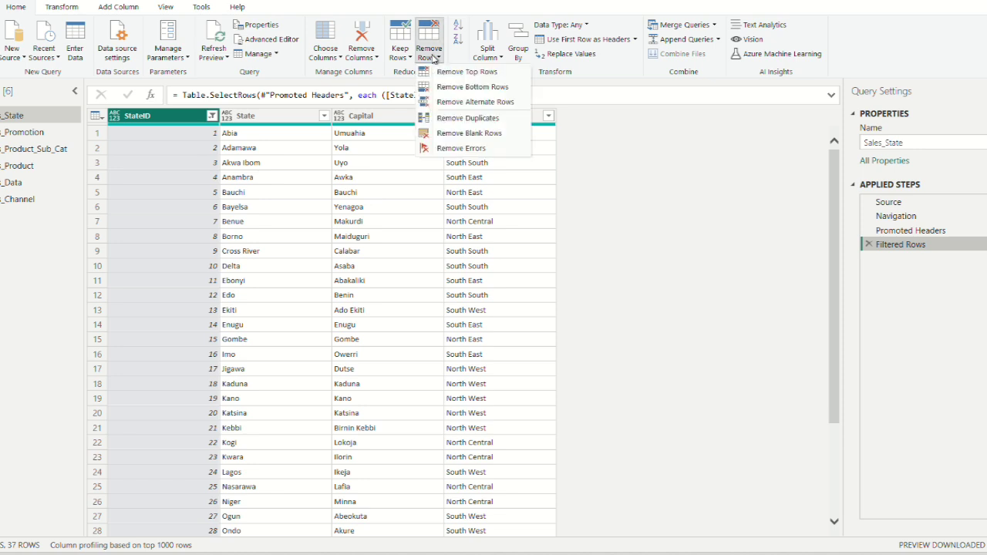
left_click(455, 71)
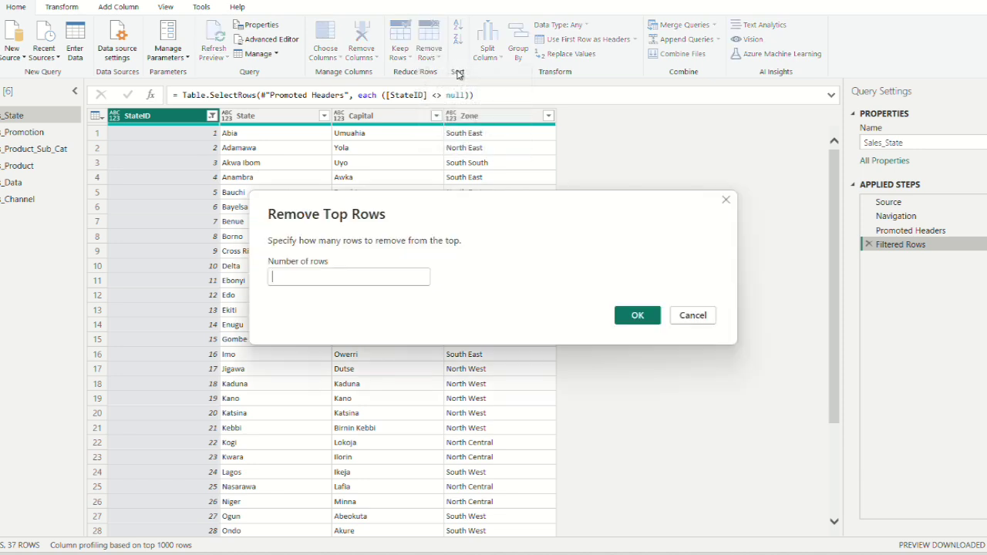
type("5")
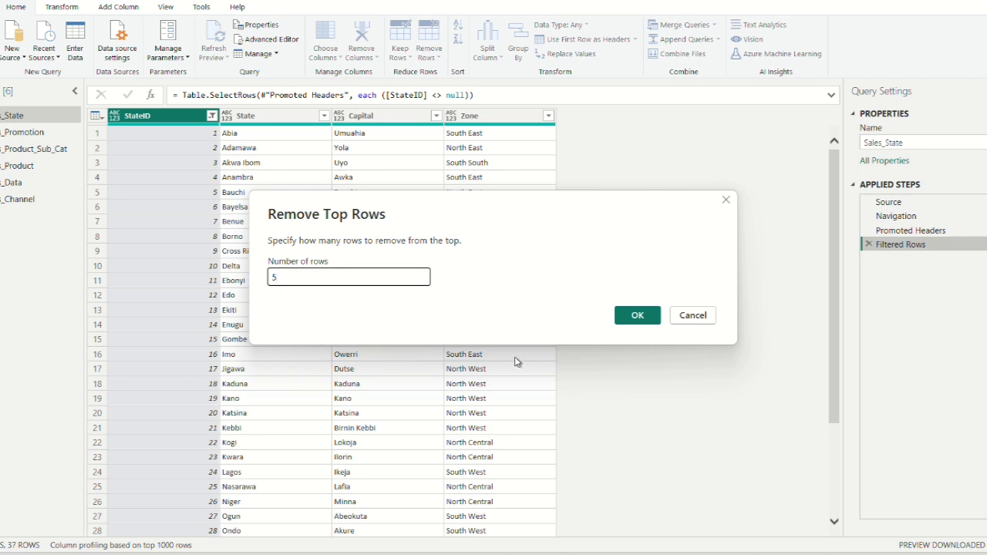
left_click(638, 317)
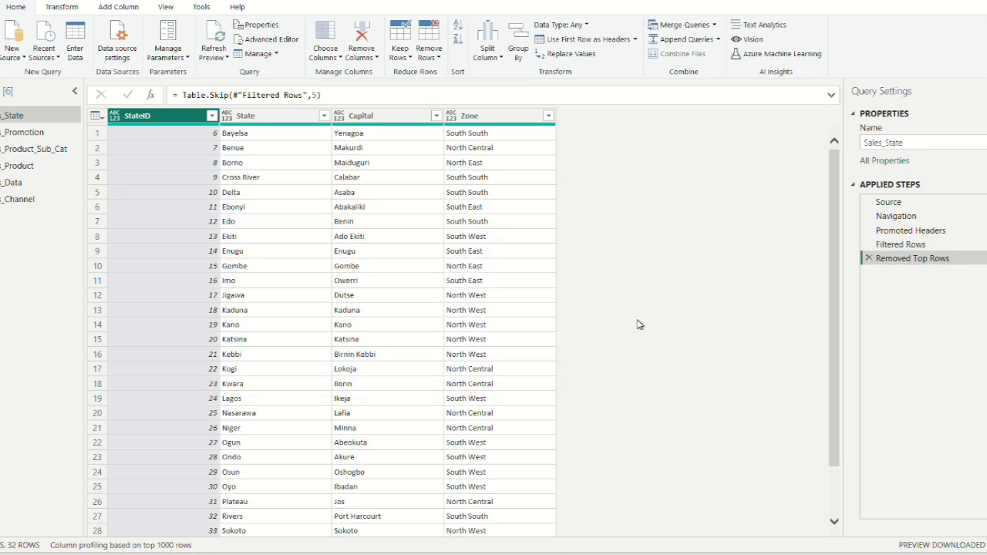
scroll(216, 179, "down", 2)
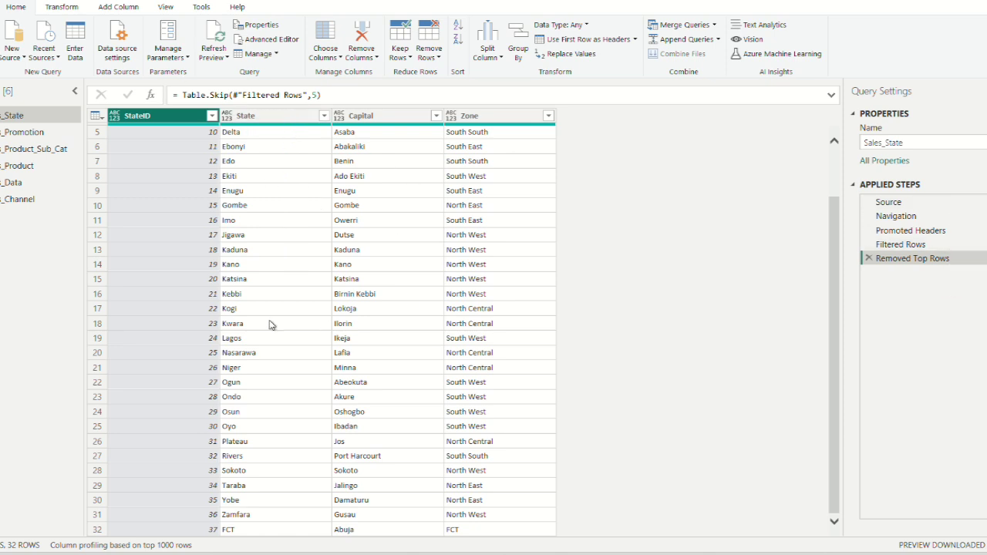
scroll(270, 324, "up", 2)
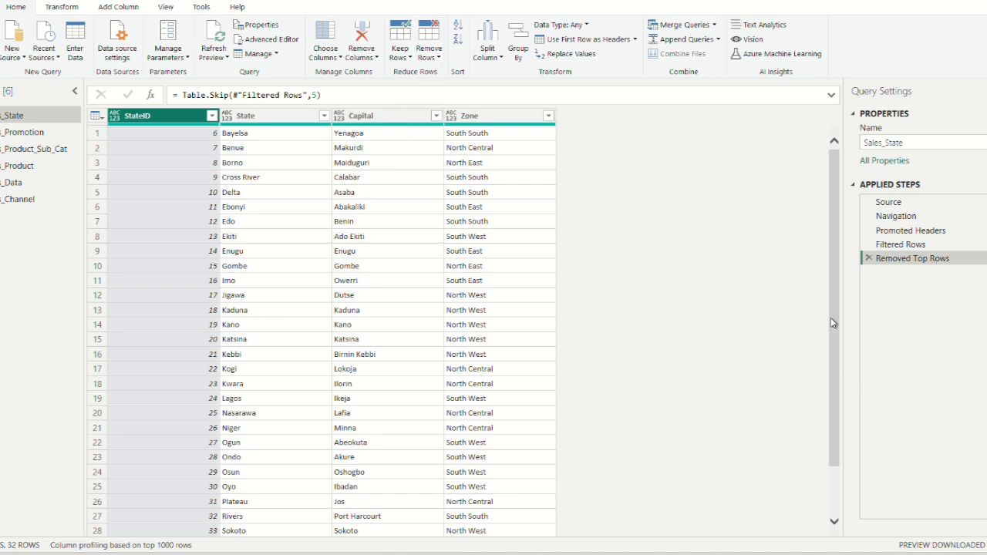
left_click(868, 258)
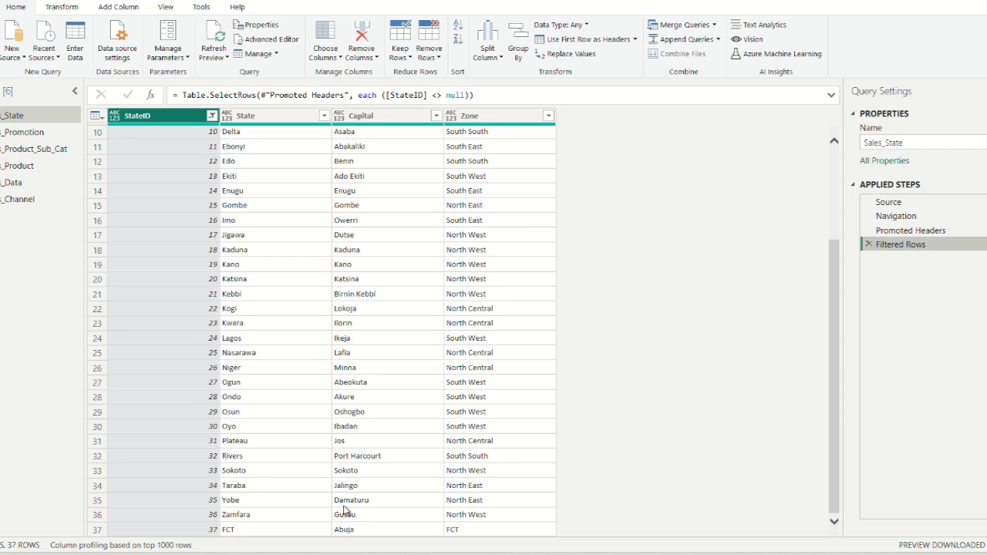
scroll(351, 494, "up", 3)
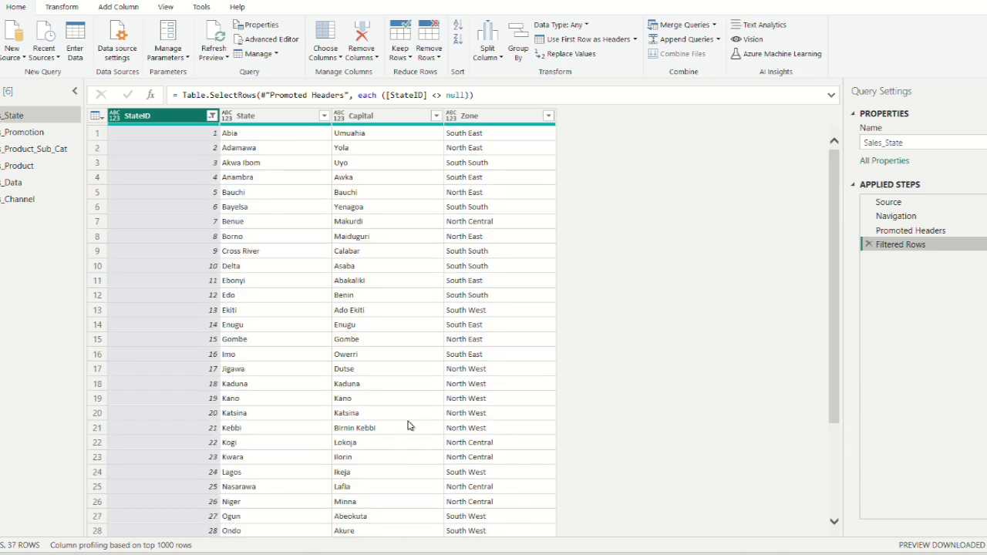
- Try removing the bottom 35 rows of the filtered Sales_State table, and delete the resulting applied step
left_click(429, 52)
left_click(451, 89)
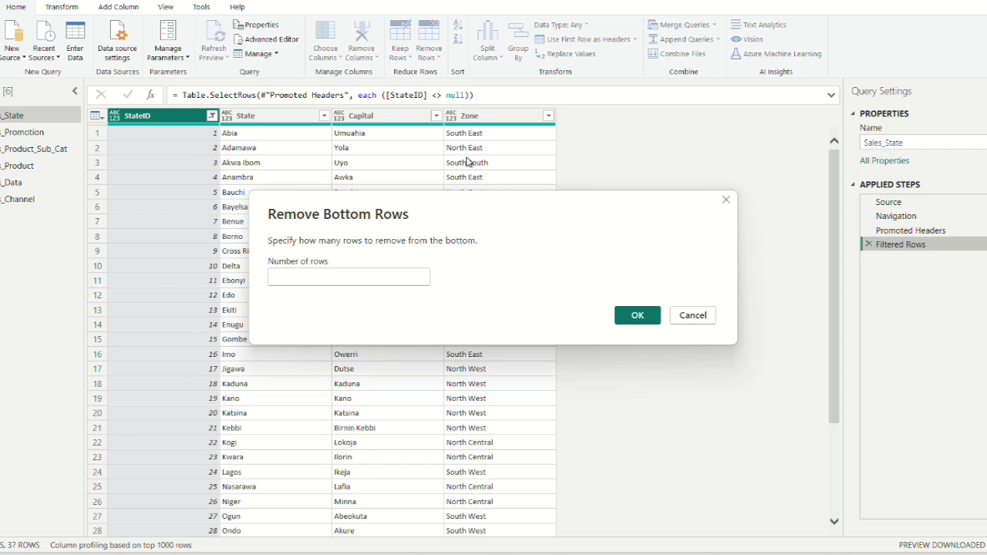
type("35")
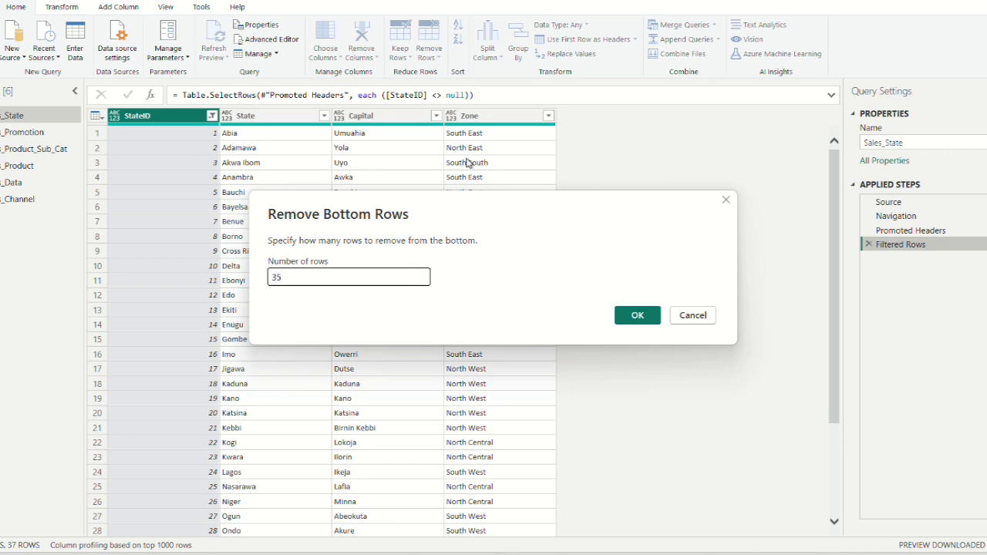
left_click(635, 316)
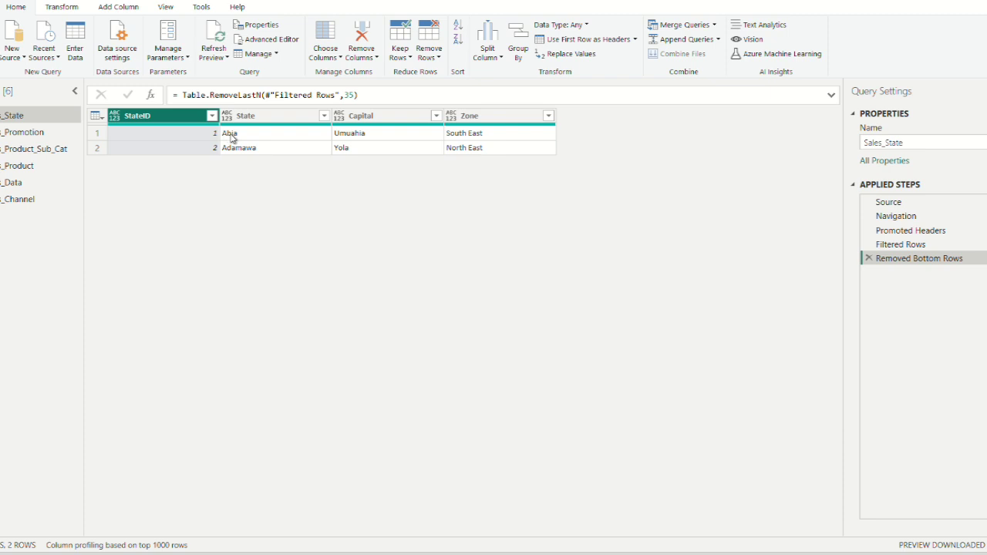
left_click(869, 259)
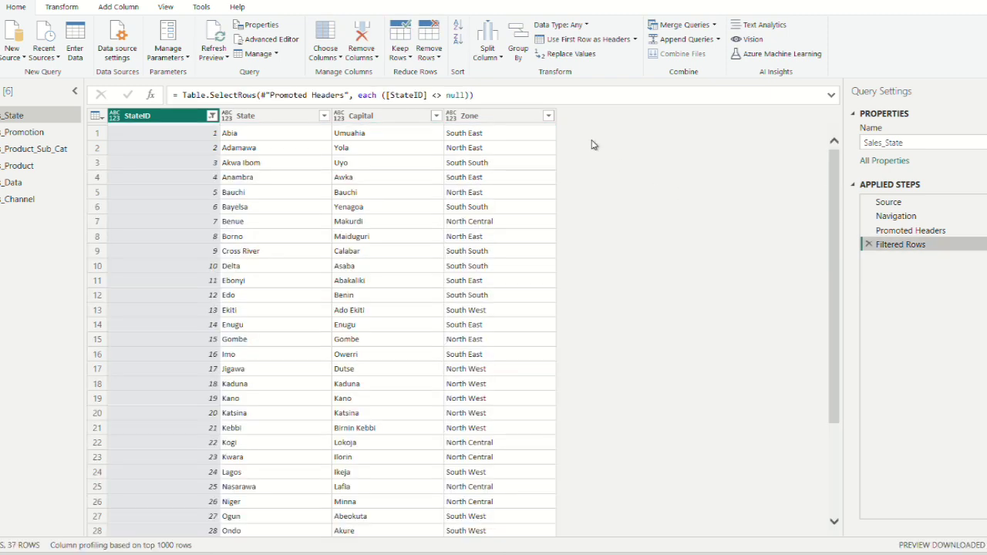
- Try removing alternate rows starting at row 2, removing 1 and keeping 1, and delete the resulting applied step
left_click(429, 54)
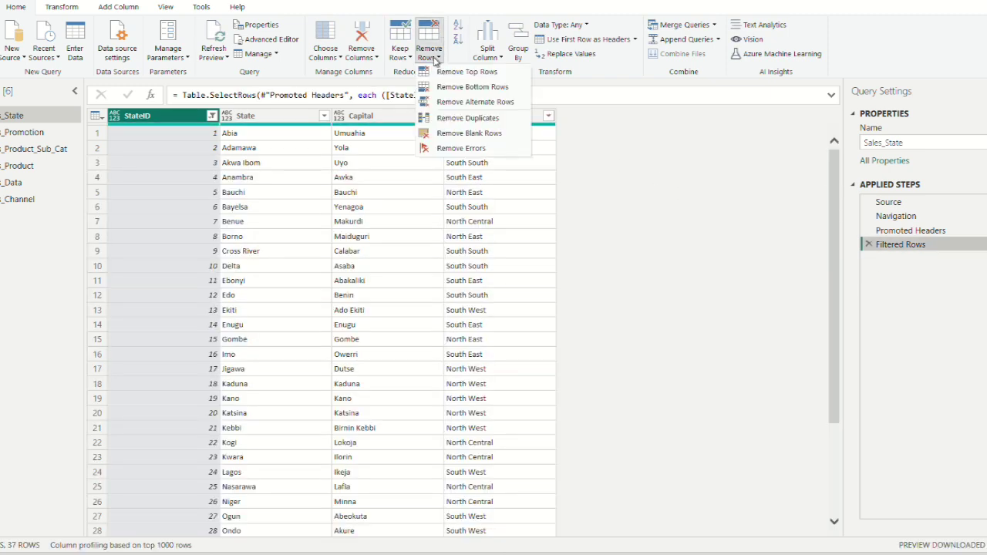
left_click(455, 107)
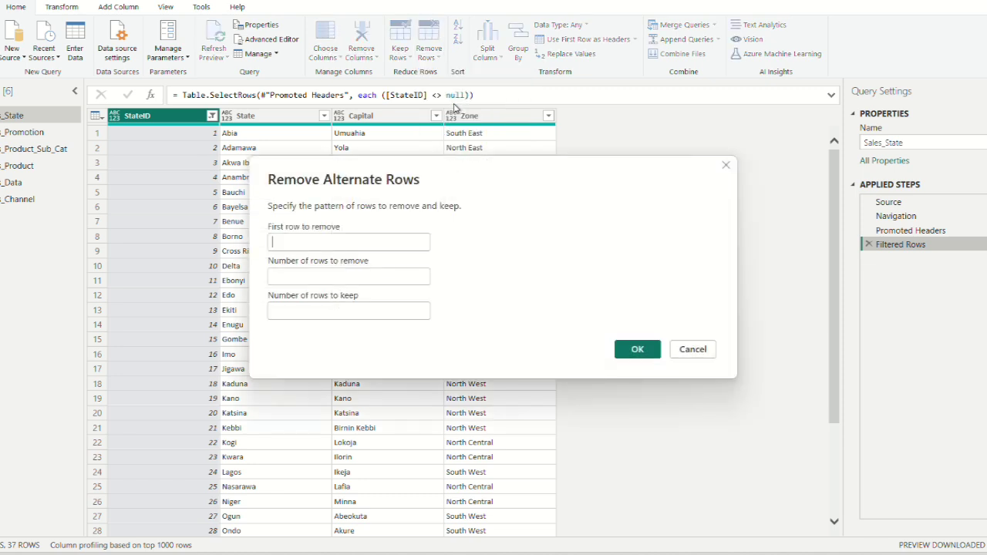
left_click(317, 246)
type("1")
left_click(310, 275)
left_click(294, 240)
key("BackSpace")
type("2")
left_click(355, 269)
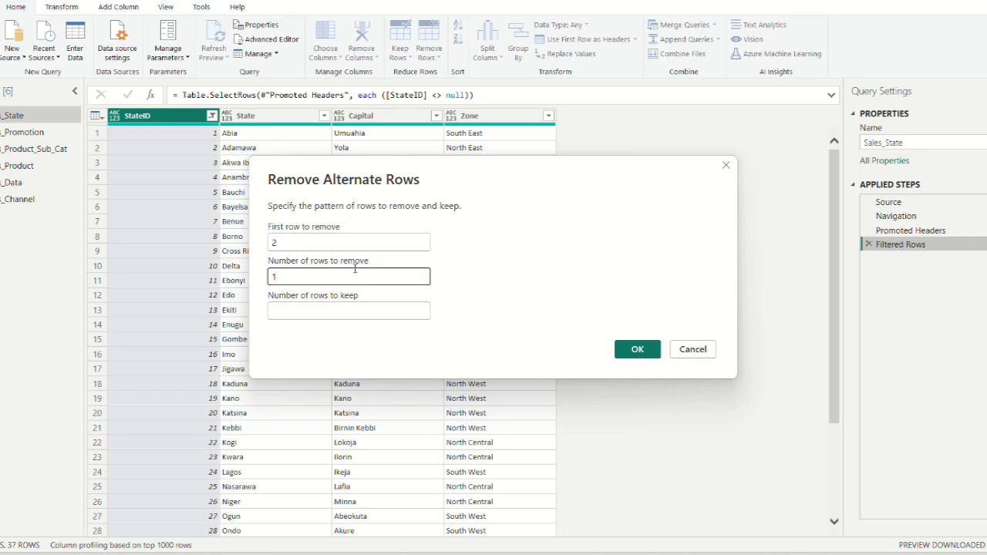
left_click(314, 307)
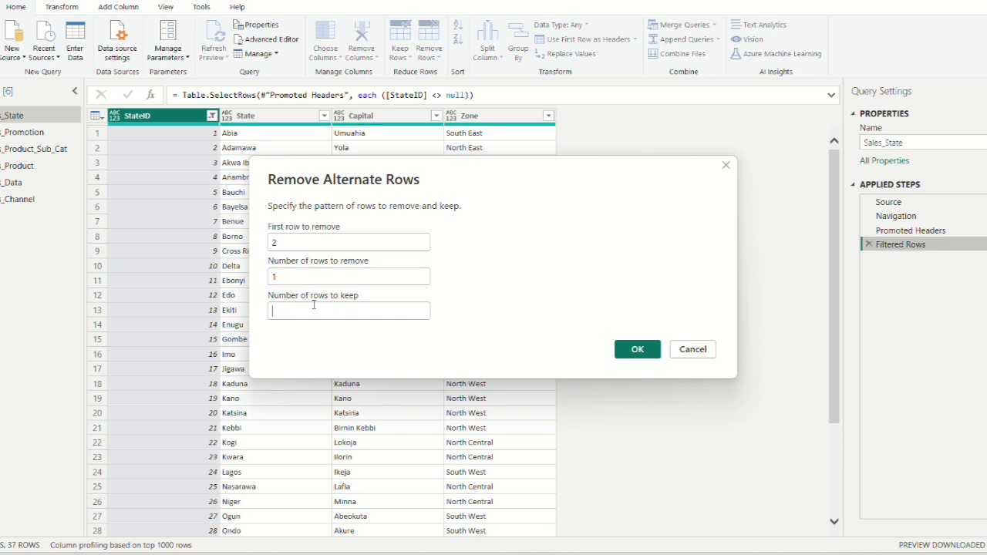
type("1")
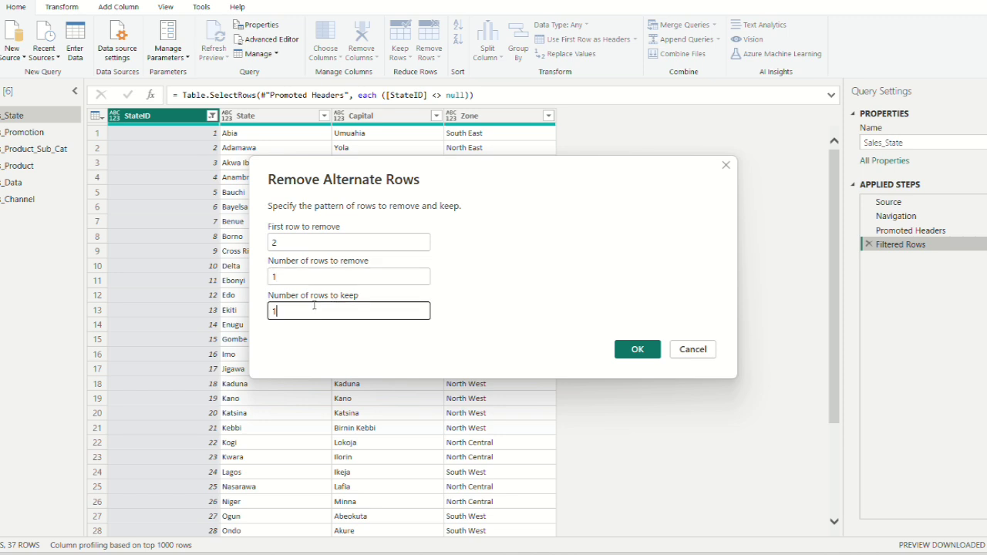
left_click(645, 356)
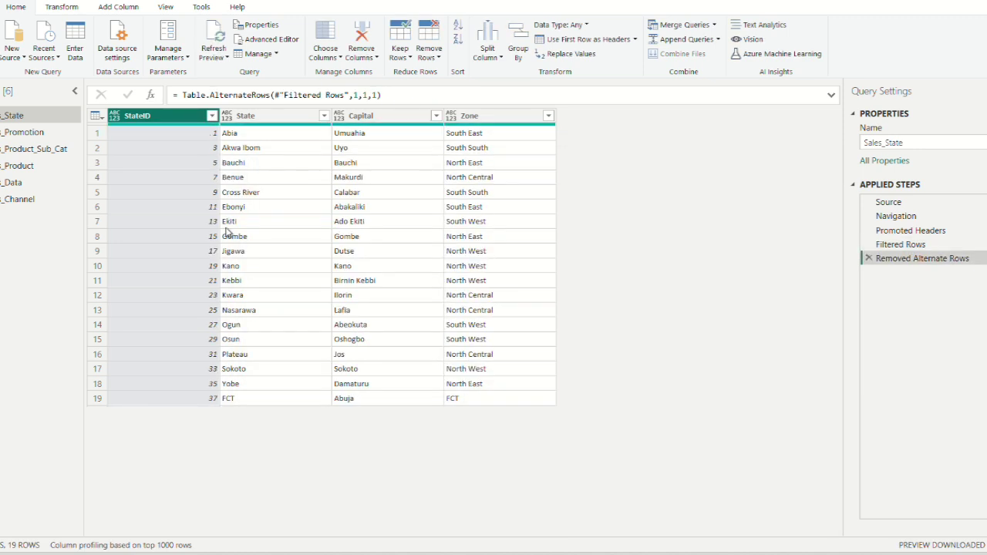
left_click(869, 259)
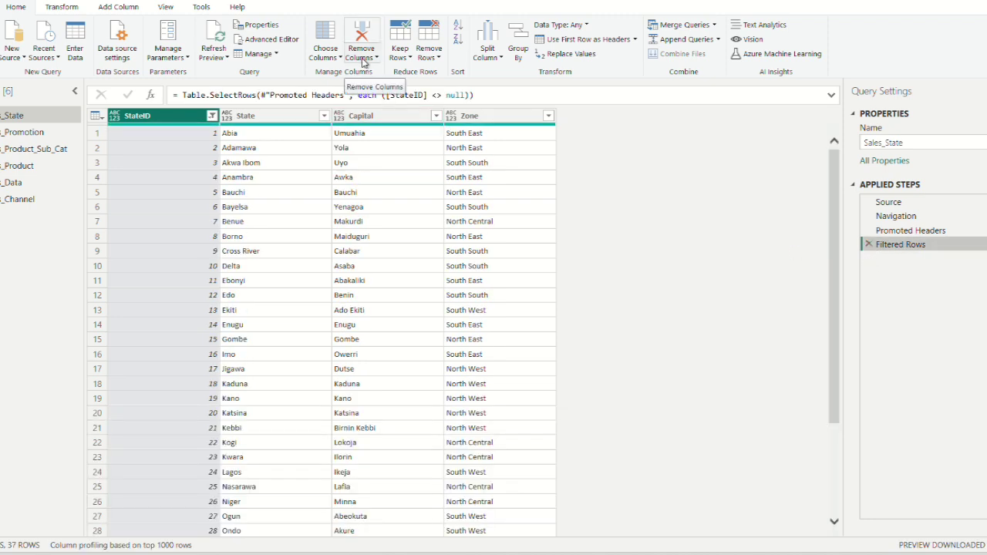
- Try removing alternate rows starting at row 2, removing 2 and keeping 1, and delete the resulting applied step
left_click(429, 53)
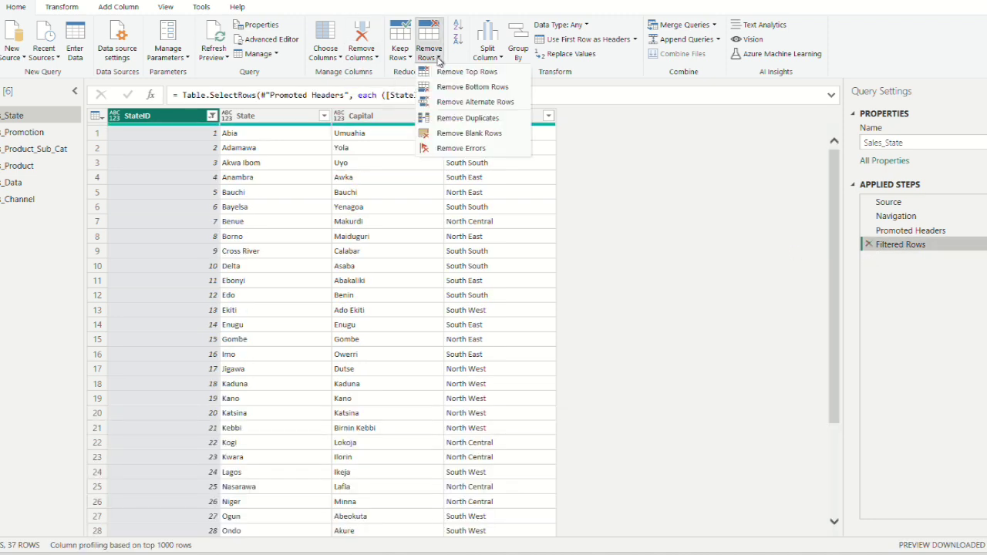
left_click(465, 104)
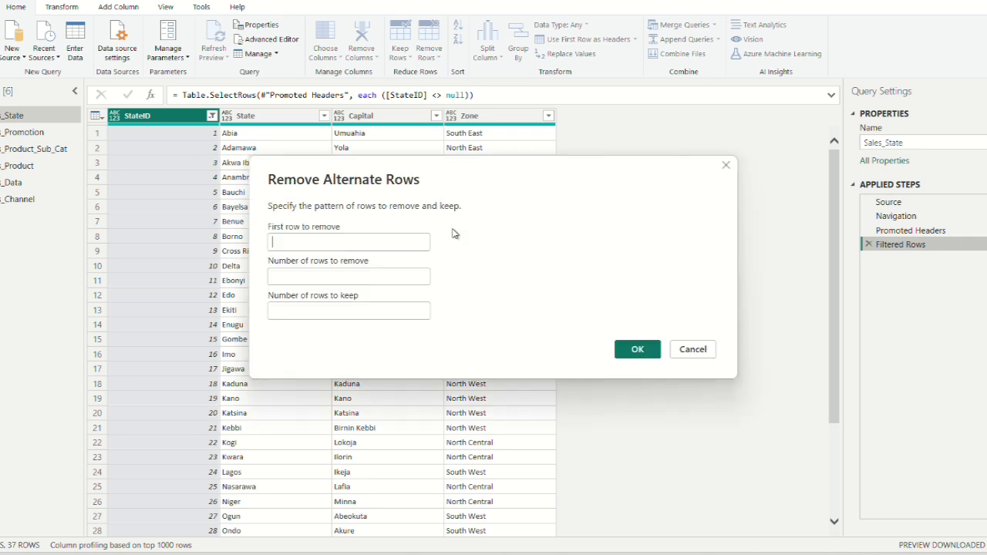
left_click(318, 274)
type("2")
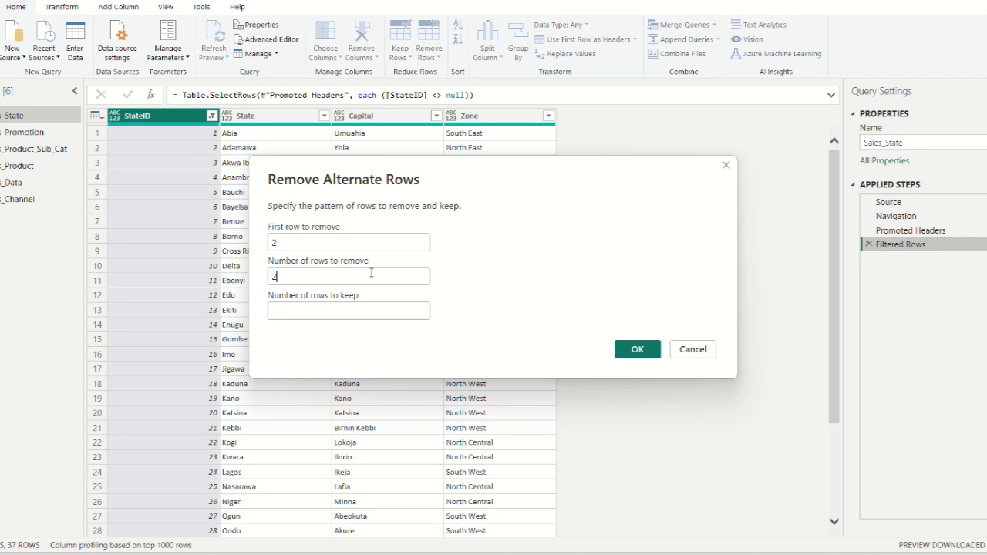
left_click(323, 311)
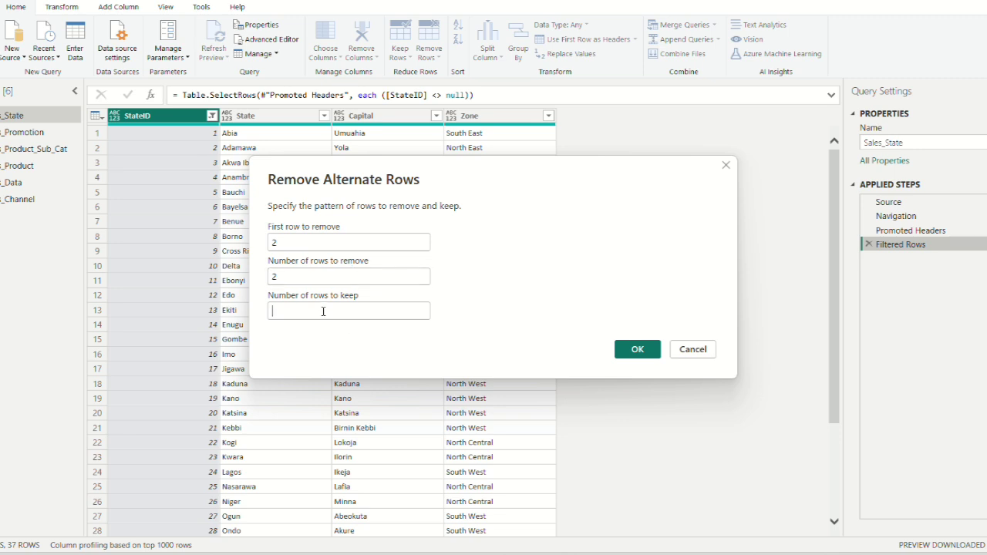
type("1")
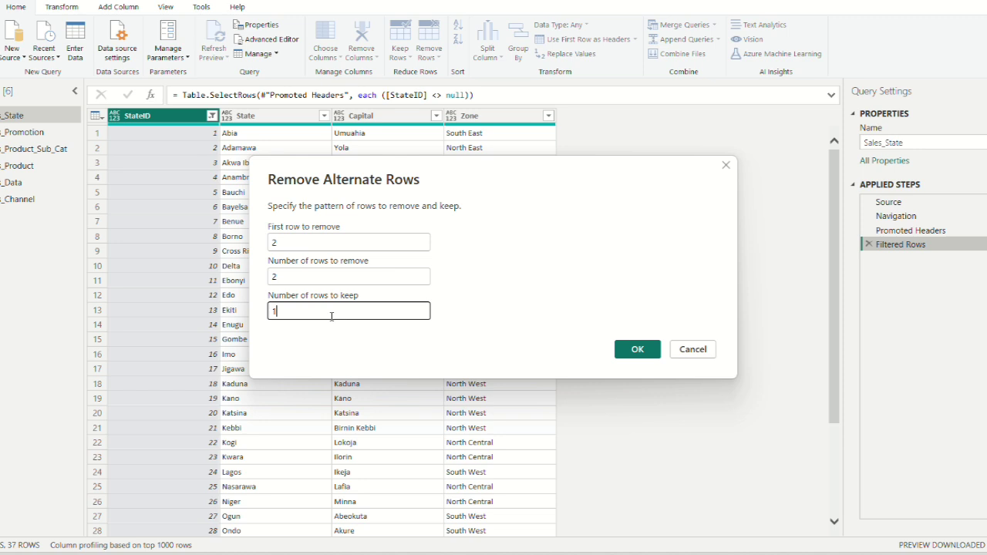
left_click(638, 349)
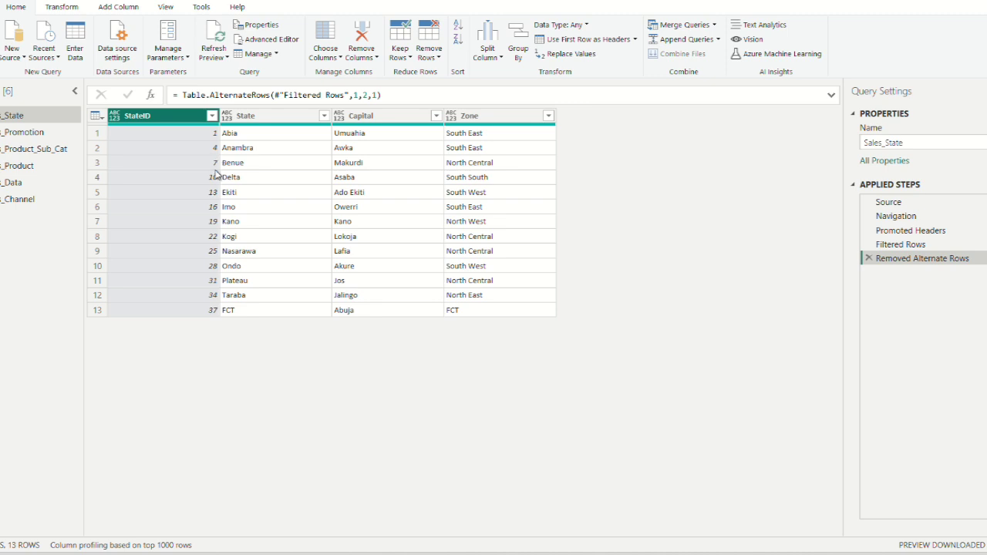
left_click(867, 259)
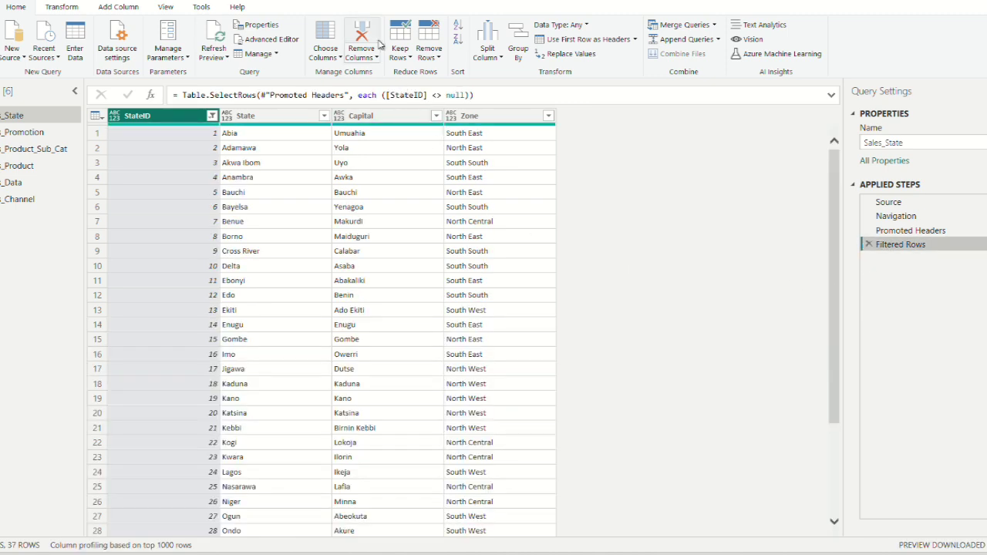
left_click(432, 57)
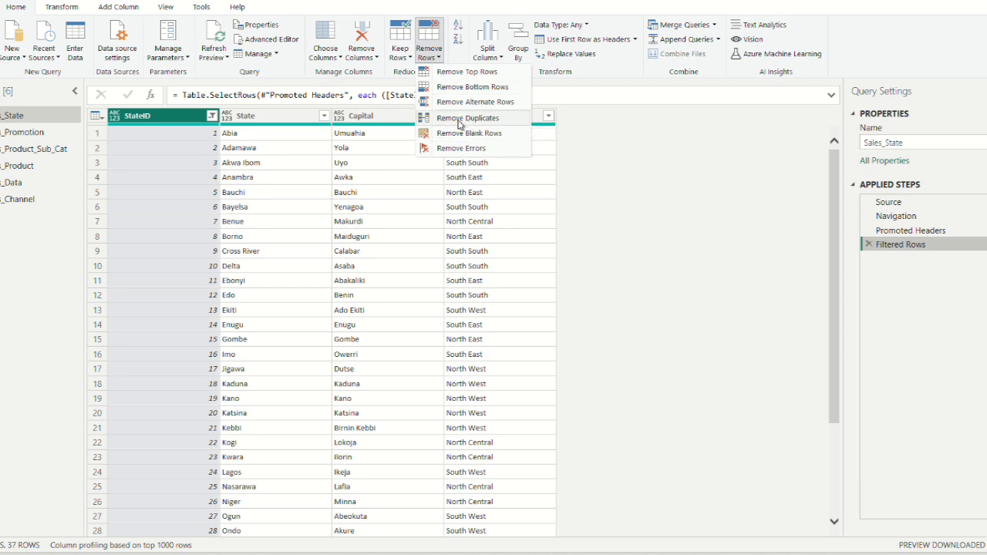
left_click(400, 55)
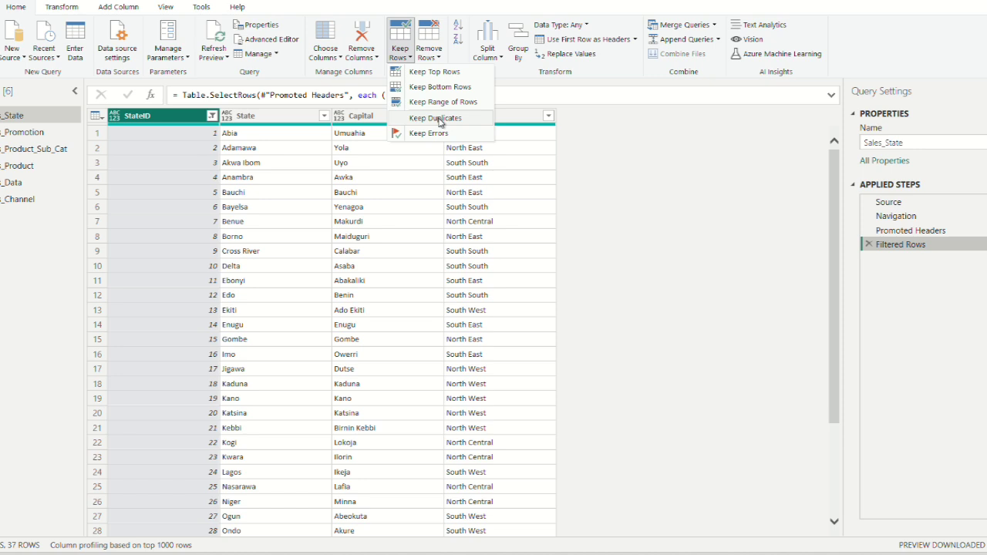
left_click(429, 54)
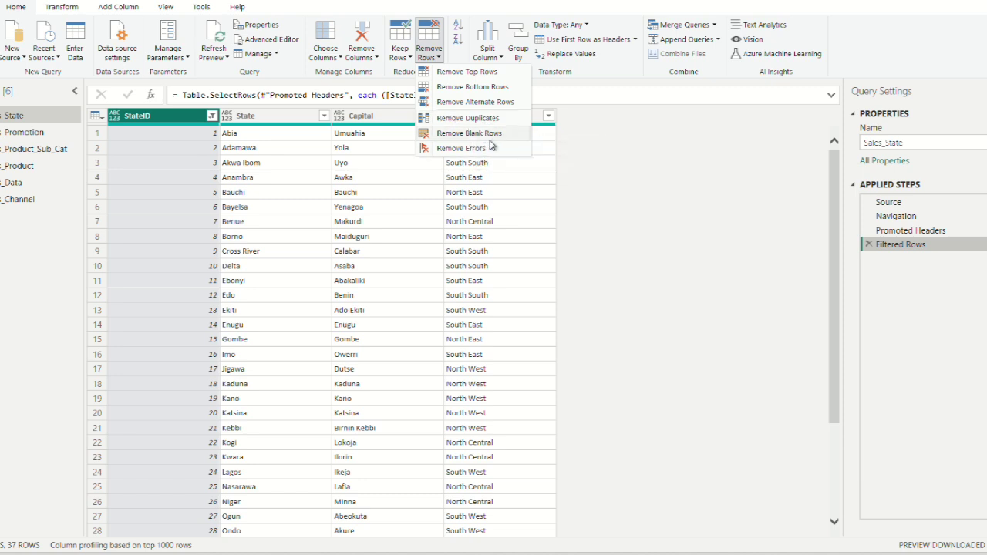
left_click(211, 115)
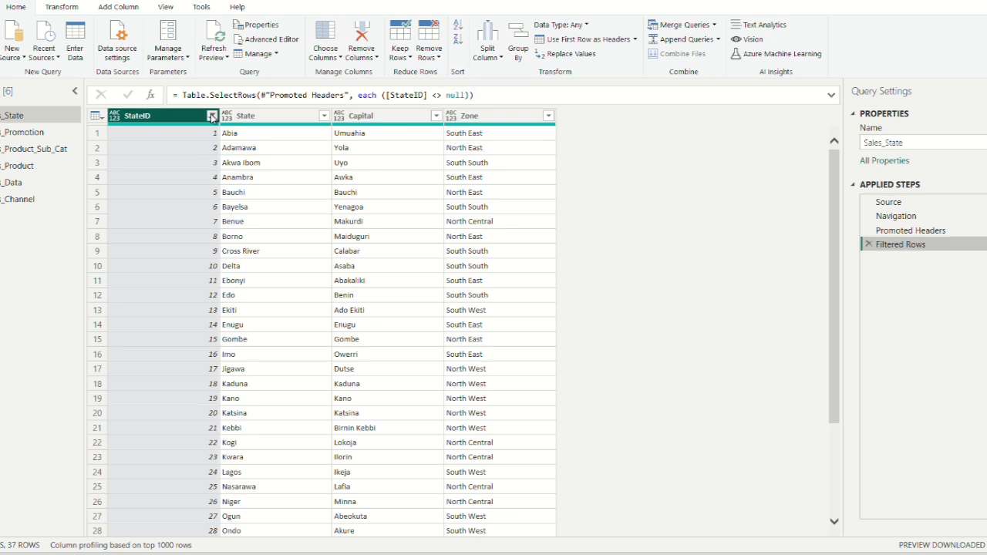
left_click(212, 115)
left_click(16, 263)
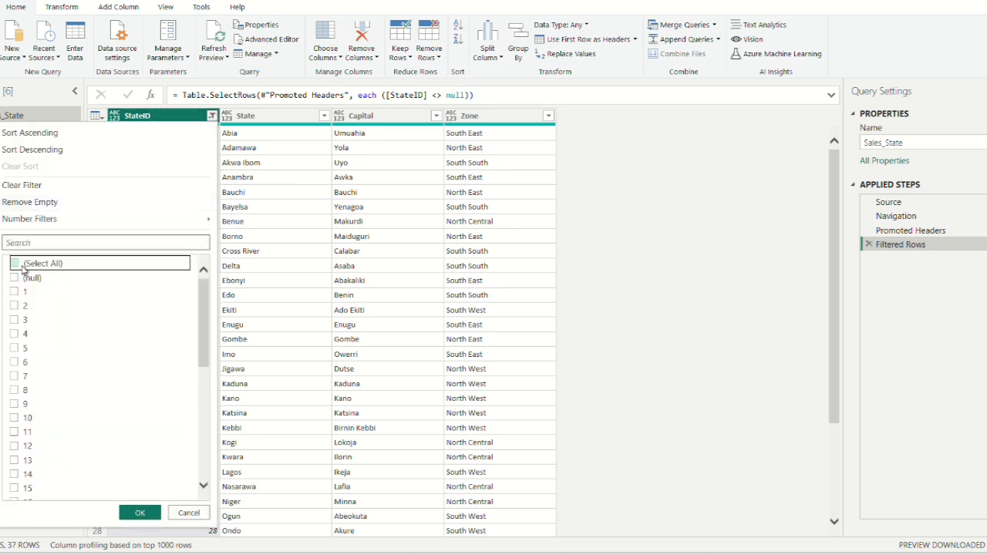
- Delete the Filtered Rows step and remove the blank rows from the unfiltered Sales_State table instead
left_click(869, 245)
scroll(336, 266, "down", 8)
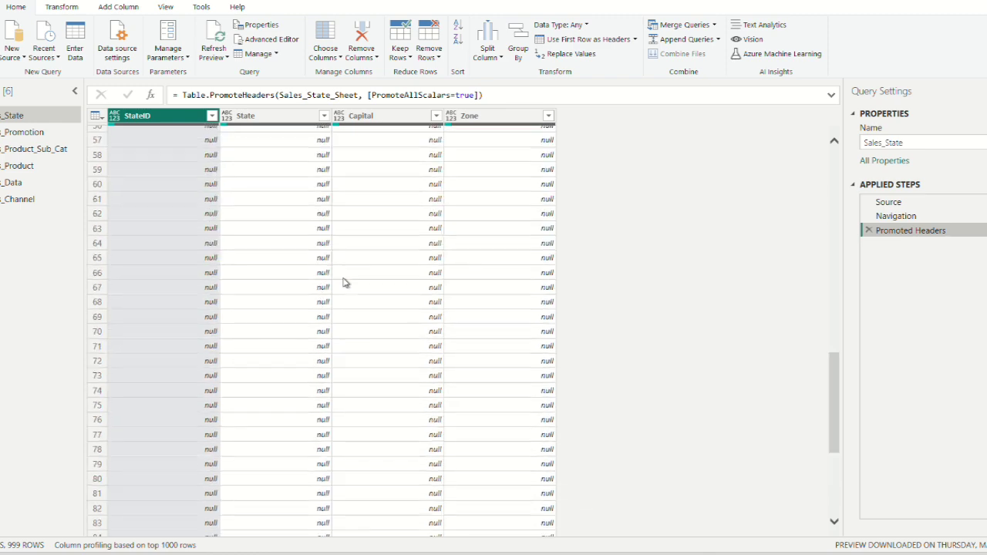
scroll(346, 280, "up", 8)
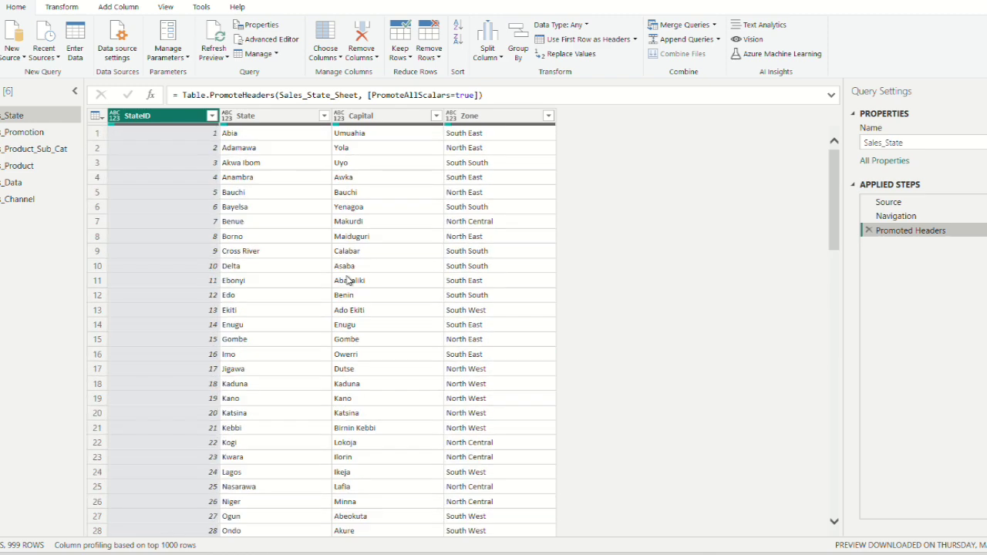
left_click(437, 57)
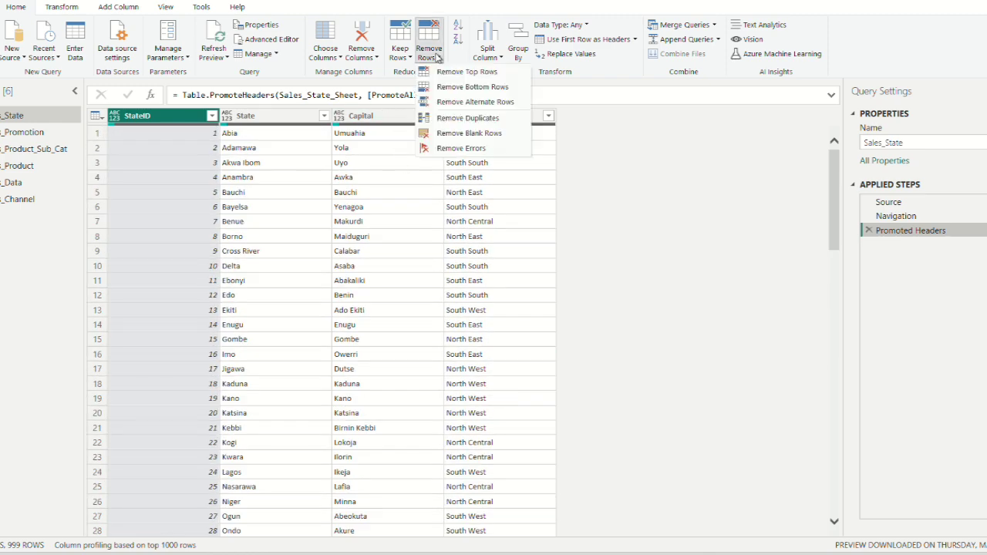
left_click(470, 135)
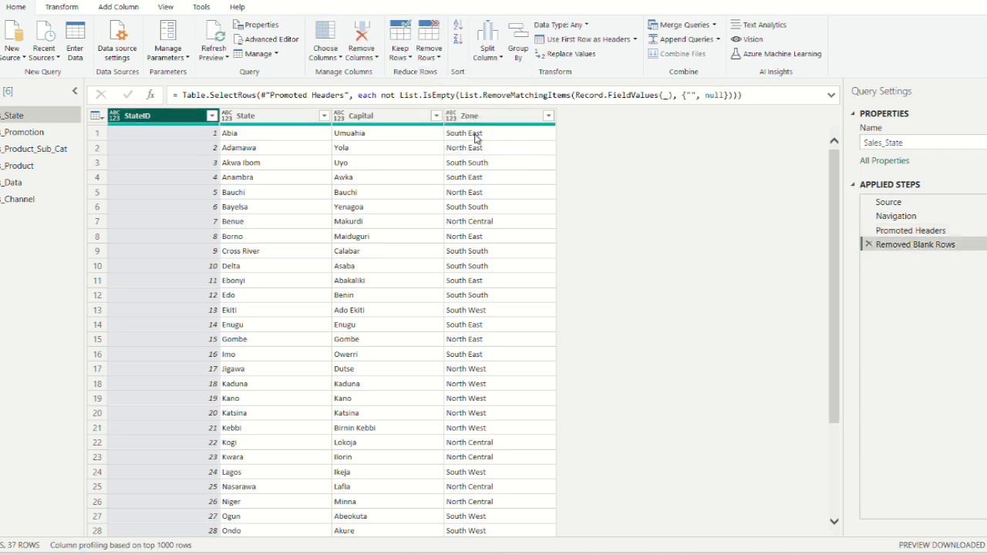
- Check the full Sales_State table for leftover blank rows and review the available row removal options
scroll(452, 348, "down", 3)
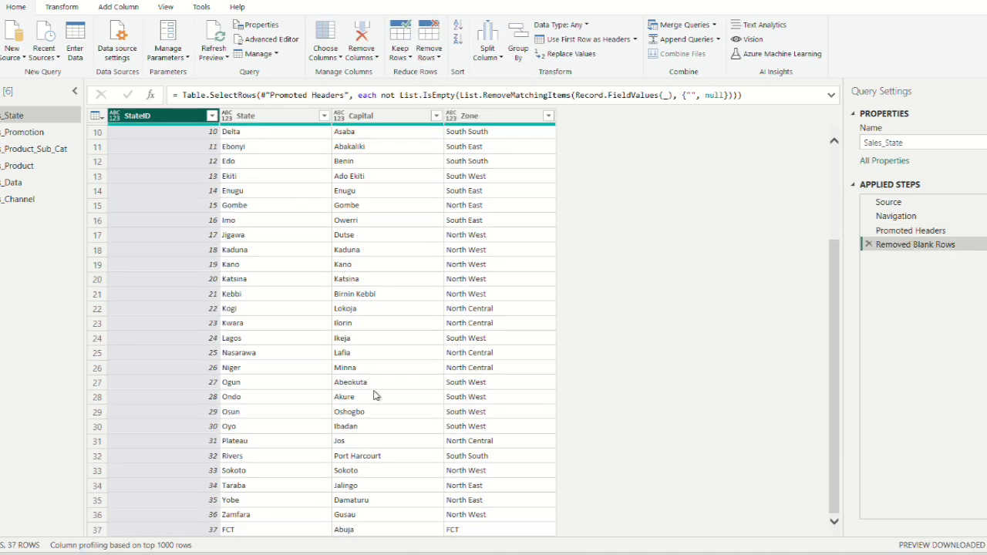
scroll(376, 393, "up", 3)
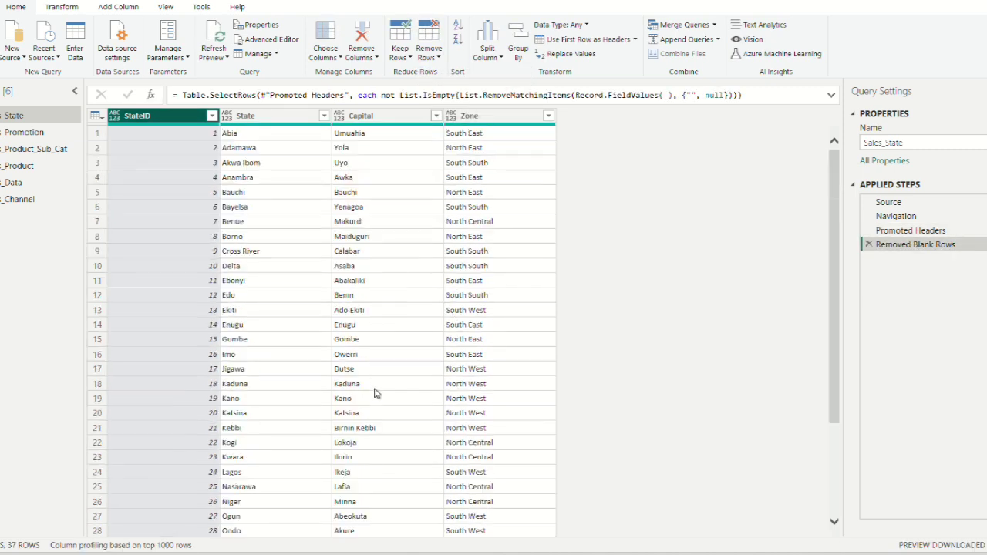
left_click(439, 58)
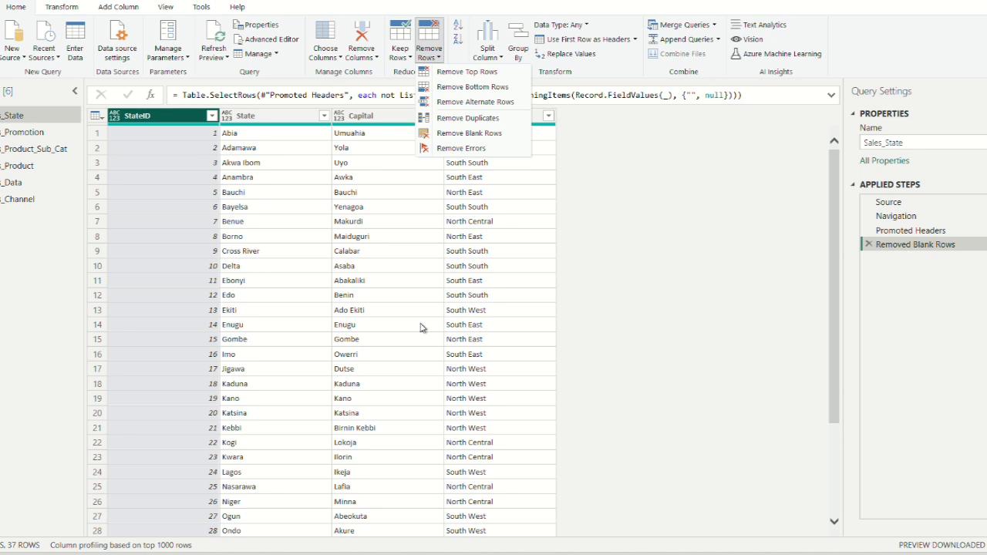
left_click(599, 325)
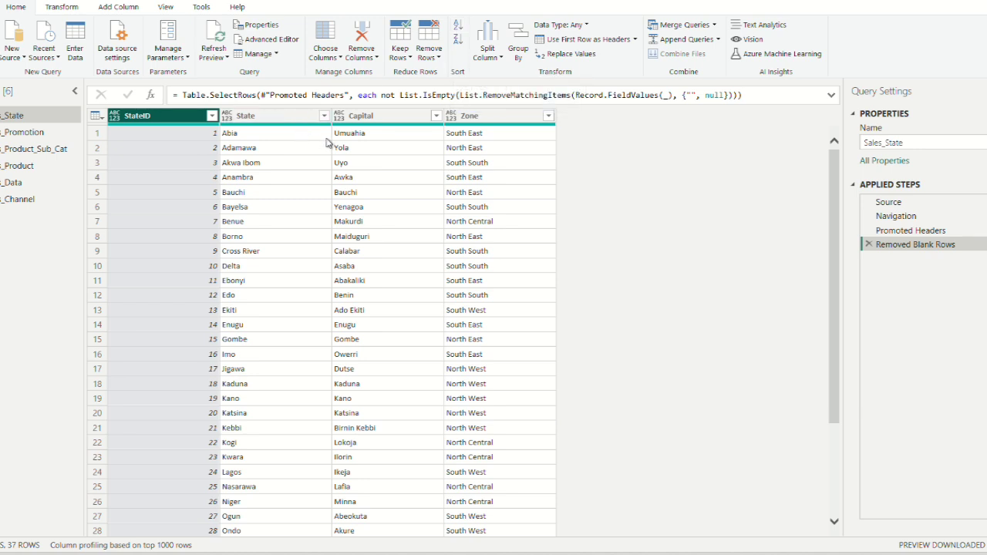
- Sort the Sales_State table by the Capital column in ascending order, and switch the sort to descending
left_click(437, 116)
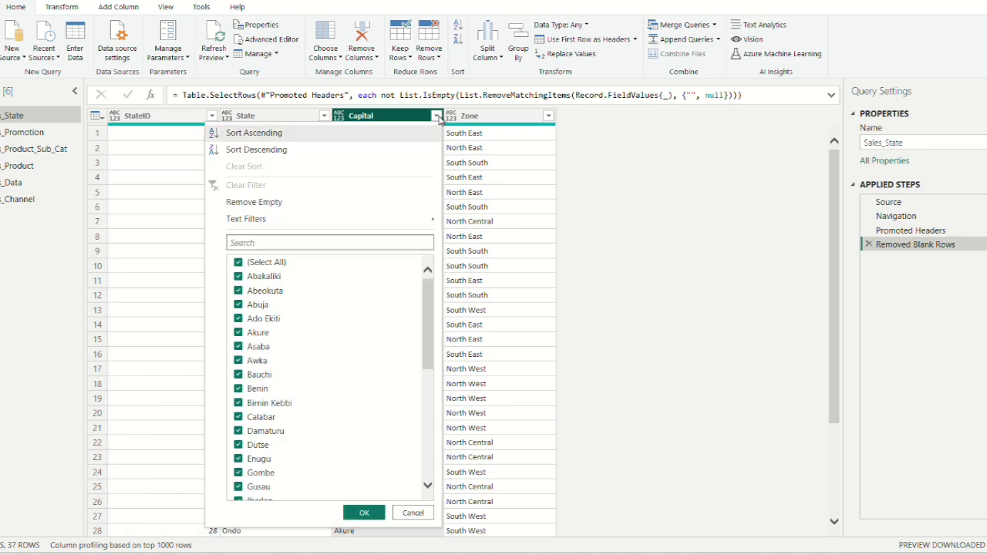
left_click(245, 134)
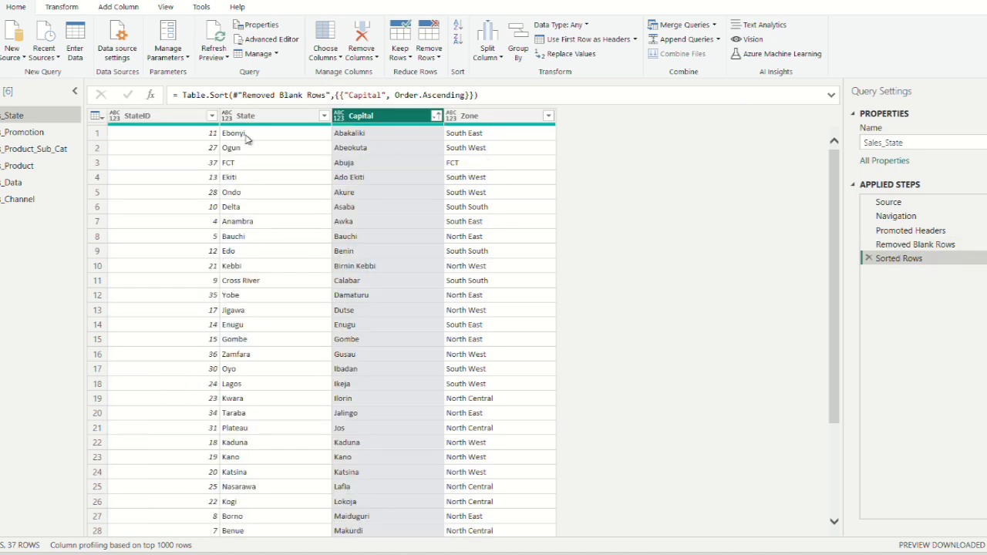
left_click(437, 116)
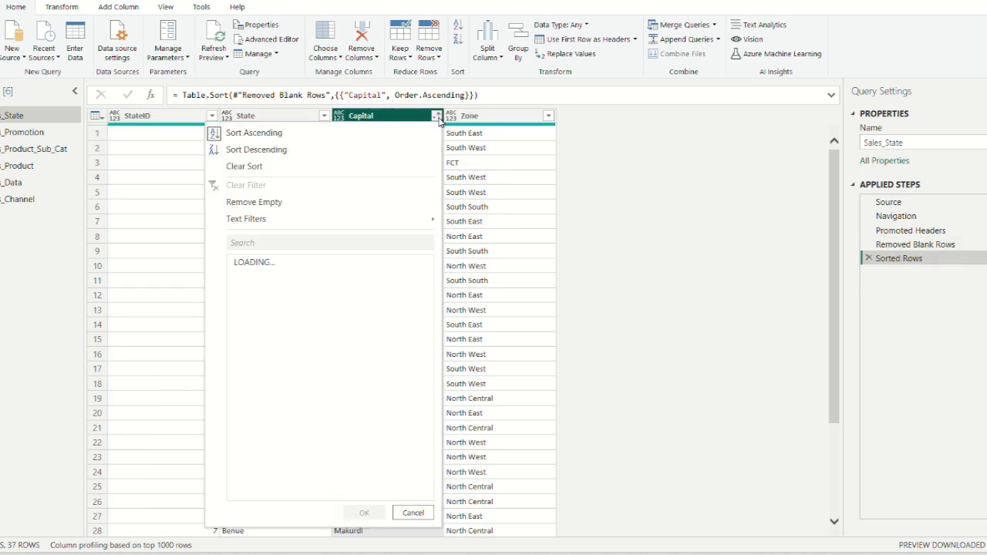
left_click(255, 153)
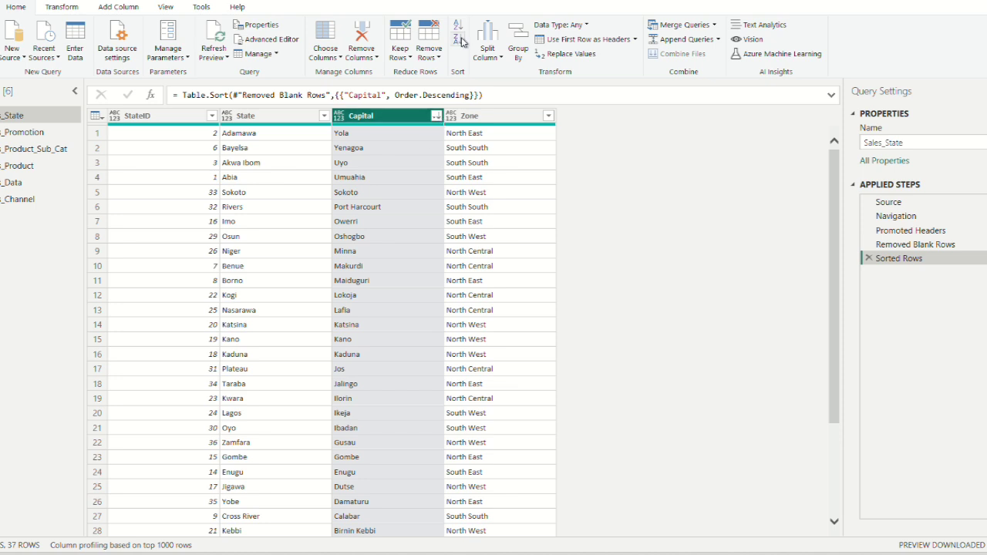
- Select the State column and review the options for splitting columns and removing rows
left_click(255, 116)
left_click(487, 47)
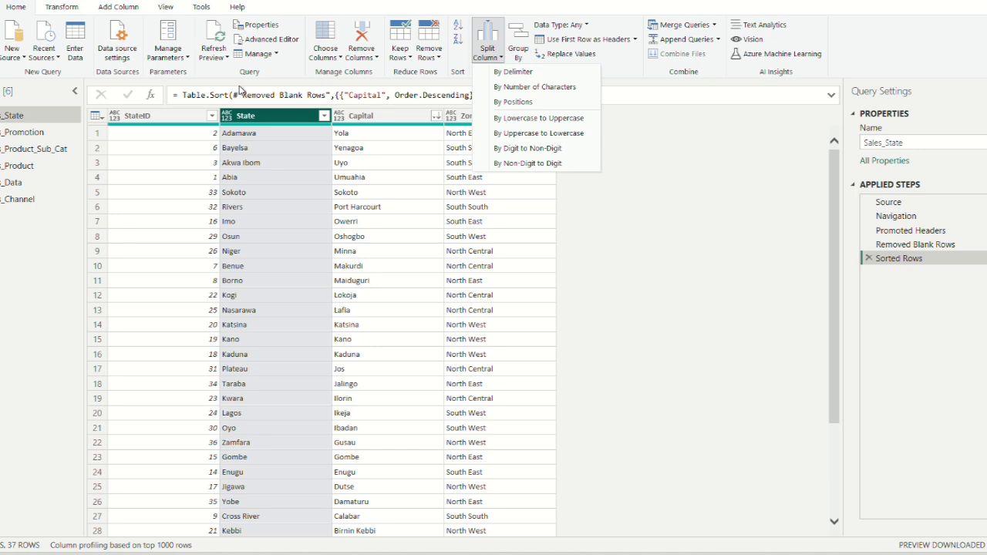
left_click(435, 52)
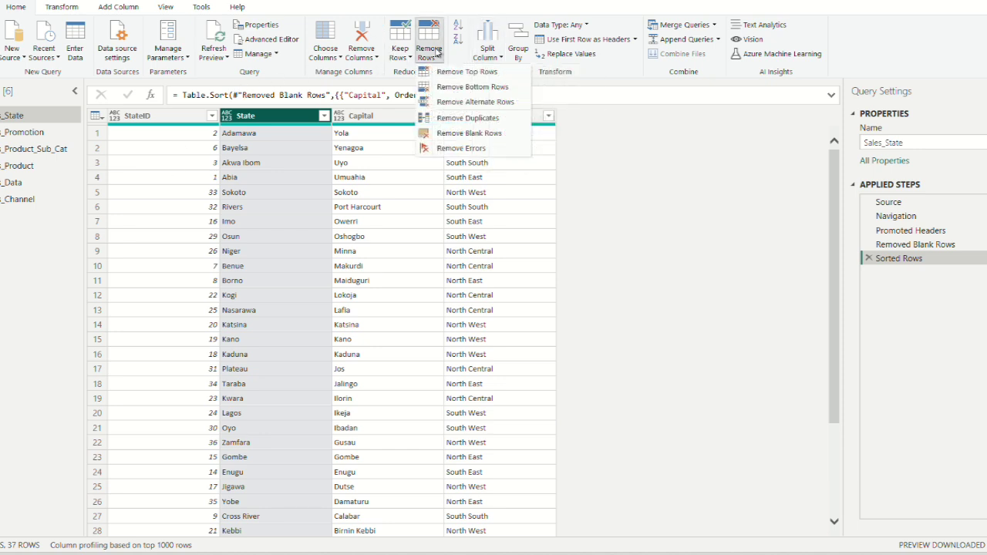